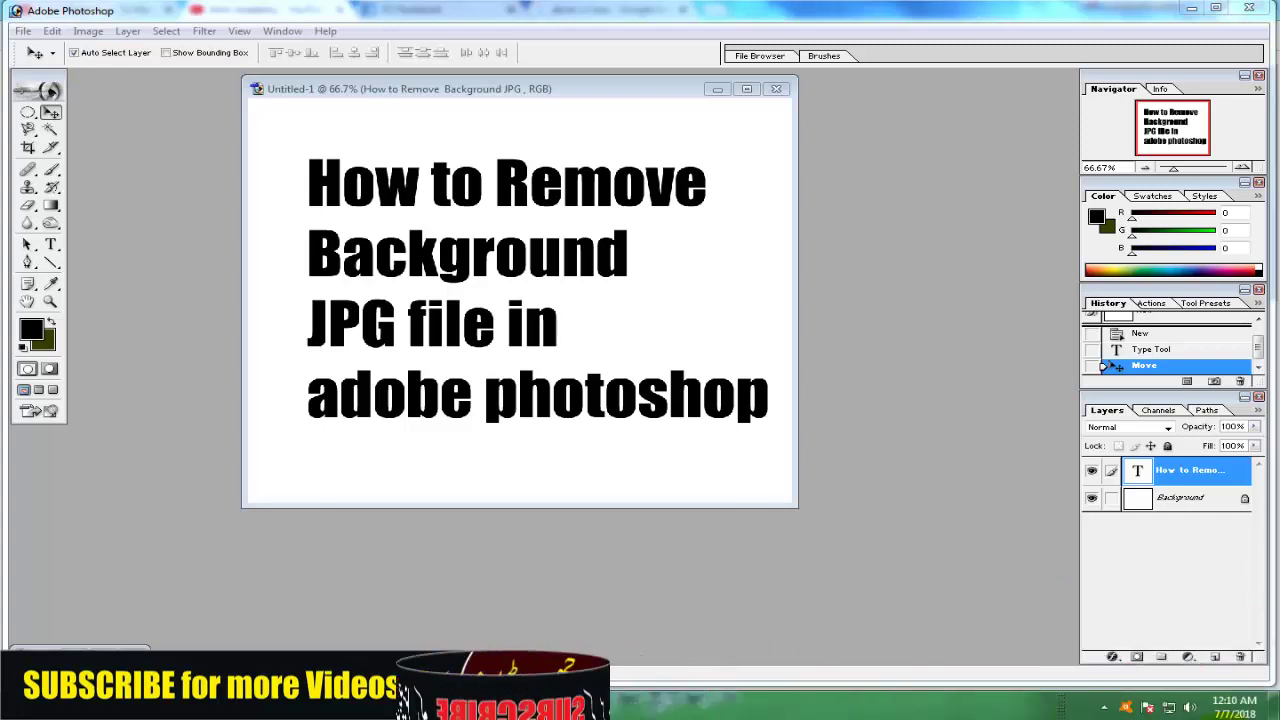
- Show the tutorial channel's YouTube Videos page in Chrome and dismiss the Windows colour-scheme prompt
left_click(217, 714)
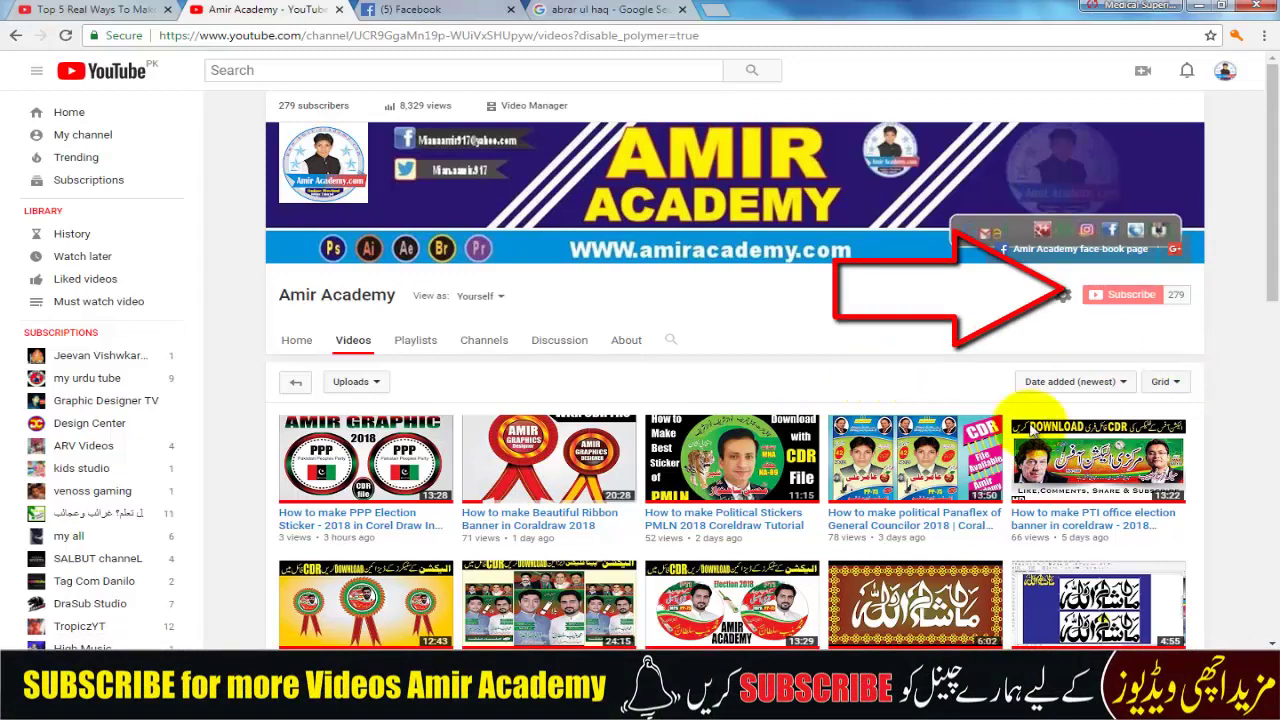
scroll(740, 537, "down", 1)
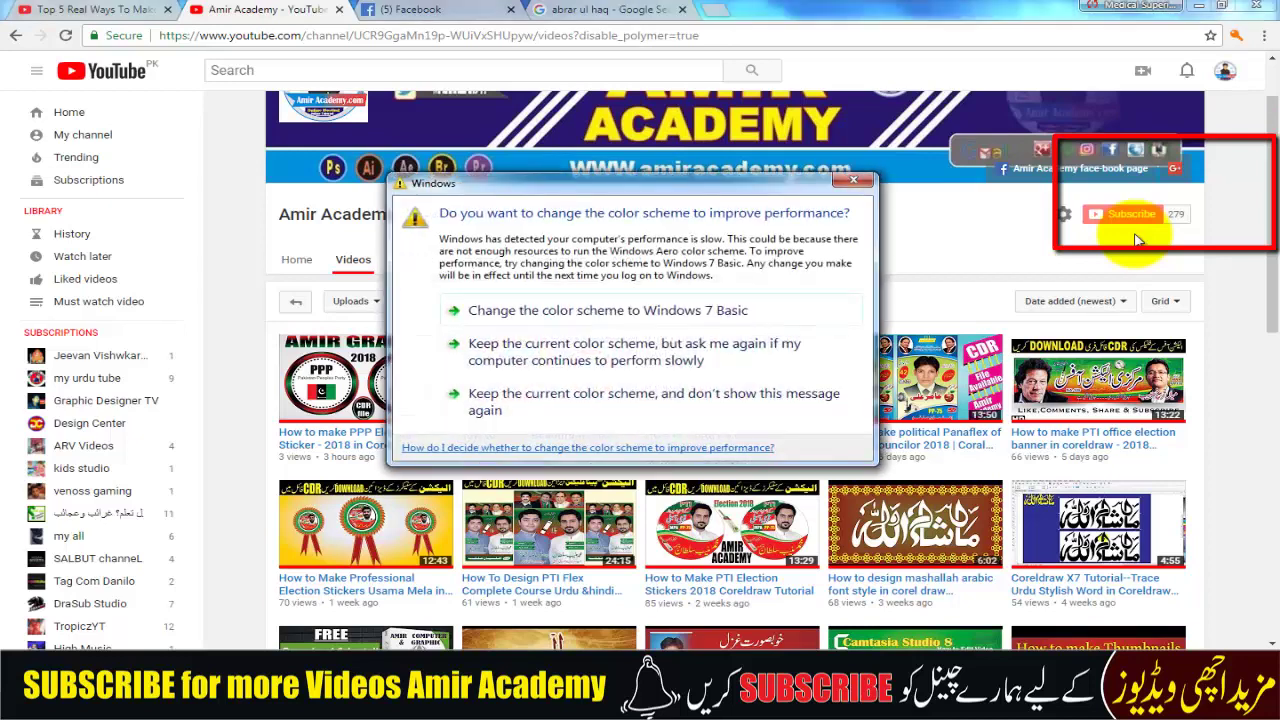
left_click(858, 181)
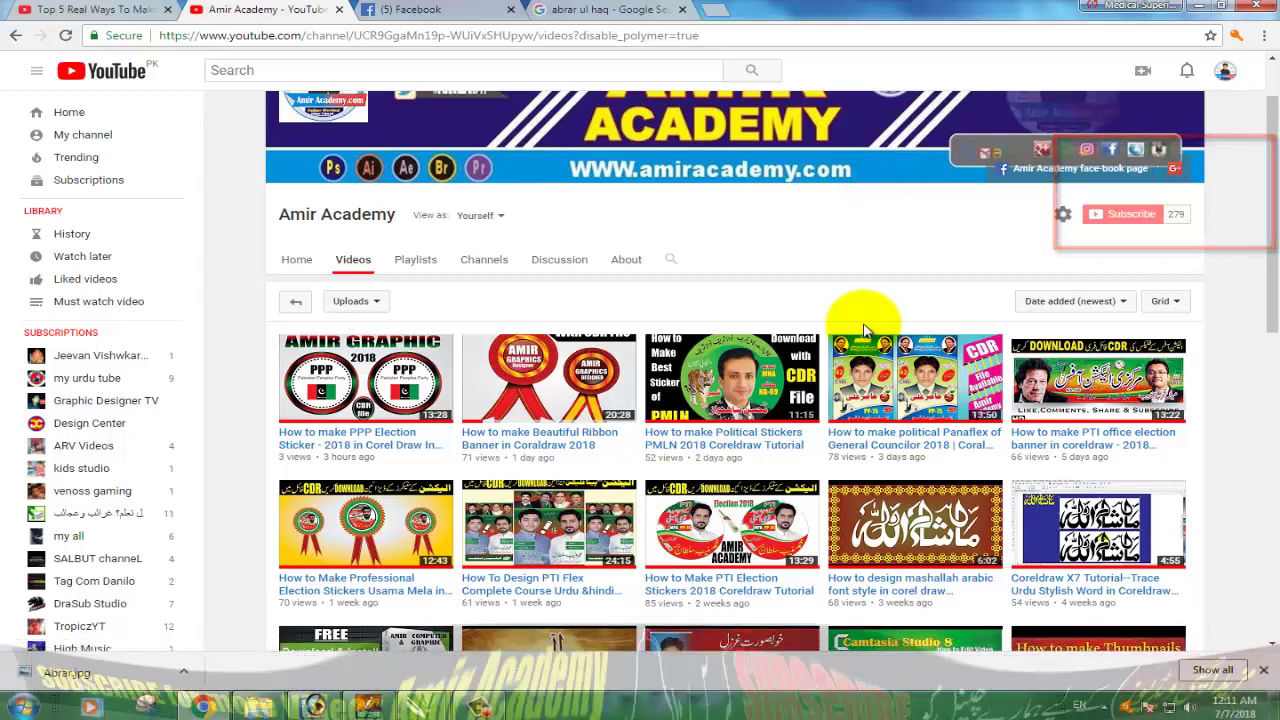
- Close the Untitled-1 title card without saving and bring the Abrar.jpg photo window into place
left_click(314, 706)
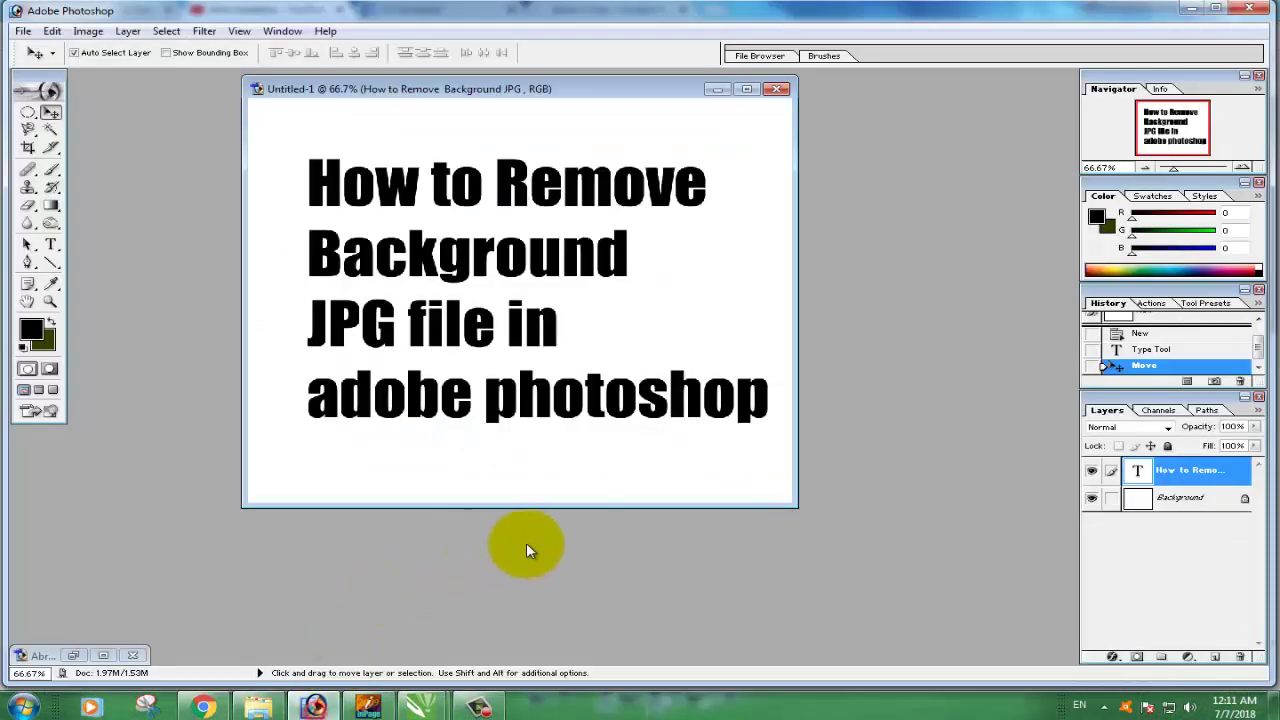
left_click(779, 92)
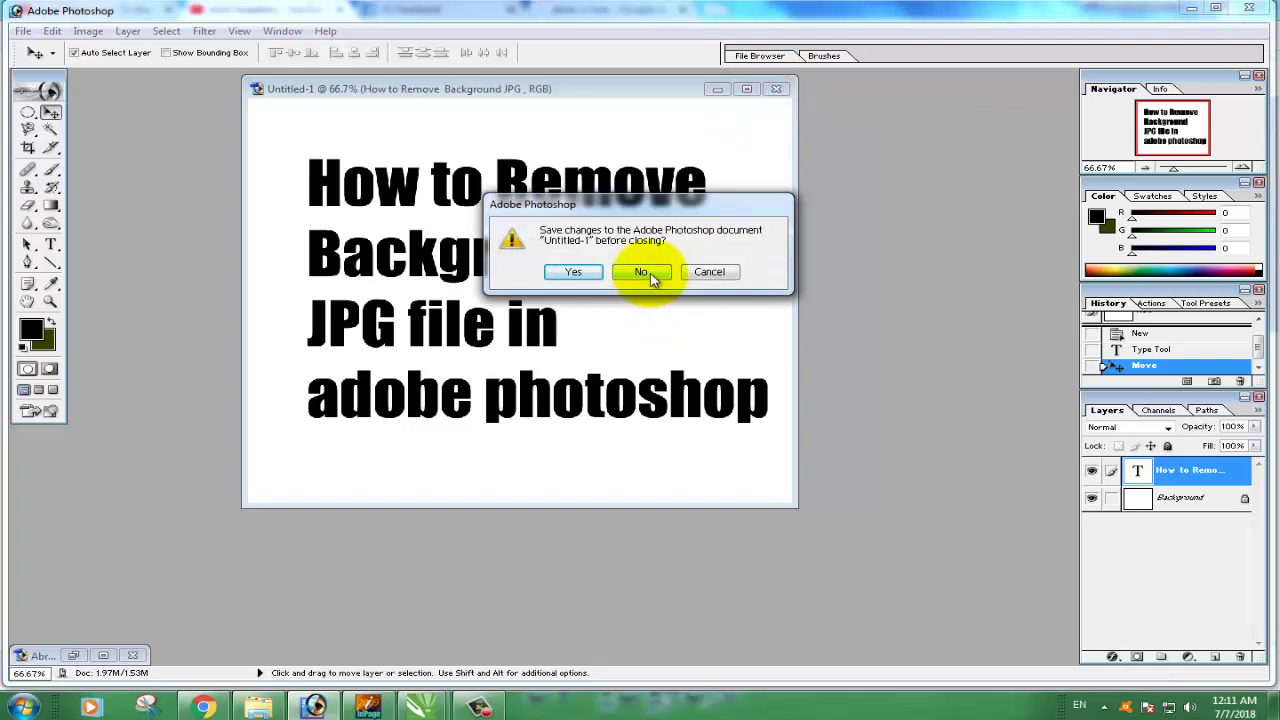
left_click(710, 272)
left_click(716, 90)
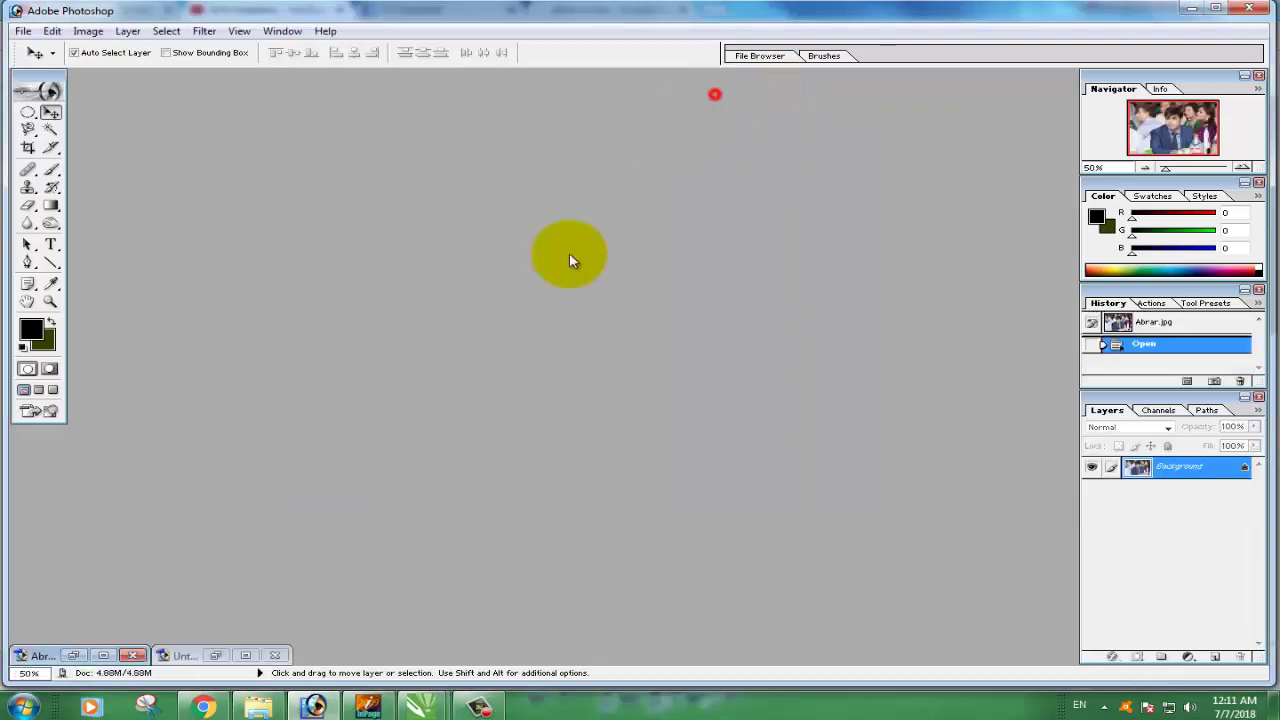
left_click(74, 655)
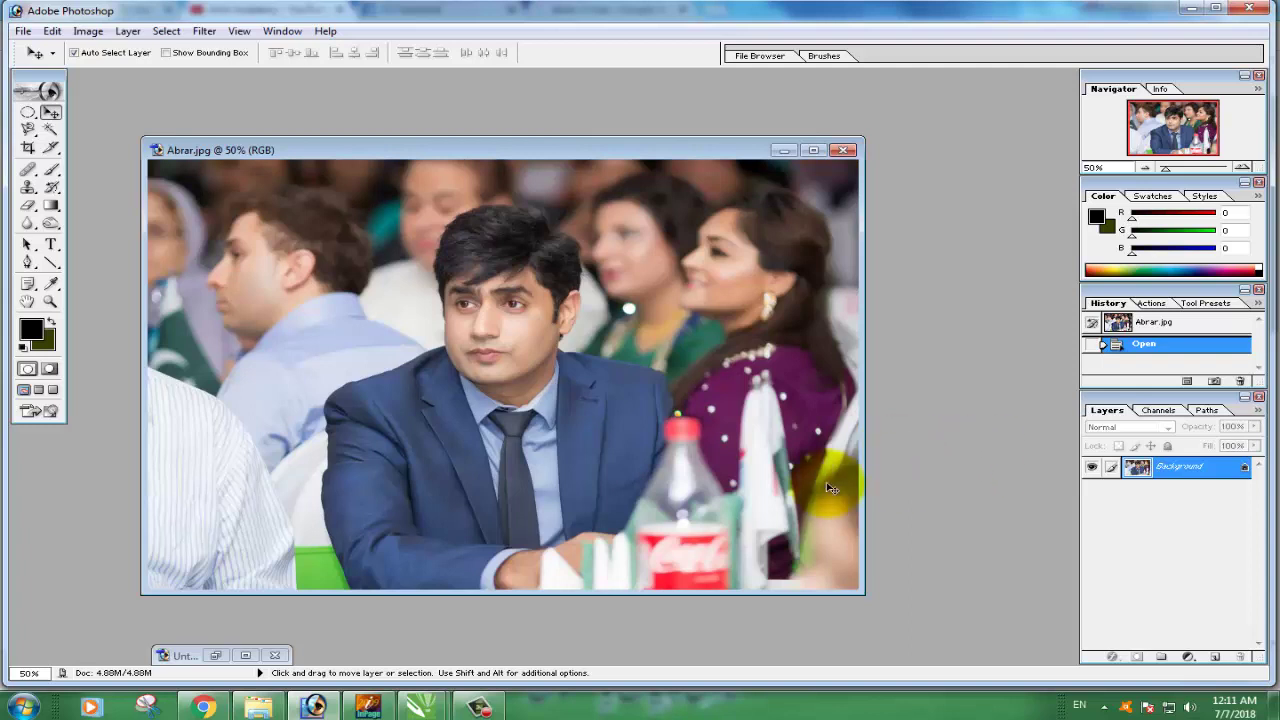
left_click_drag(510, 155, 530, 120)
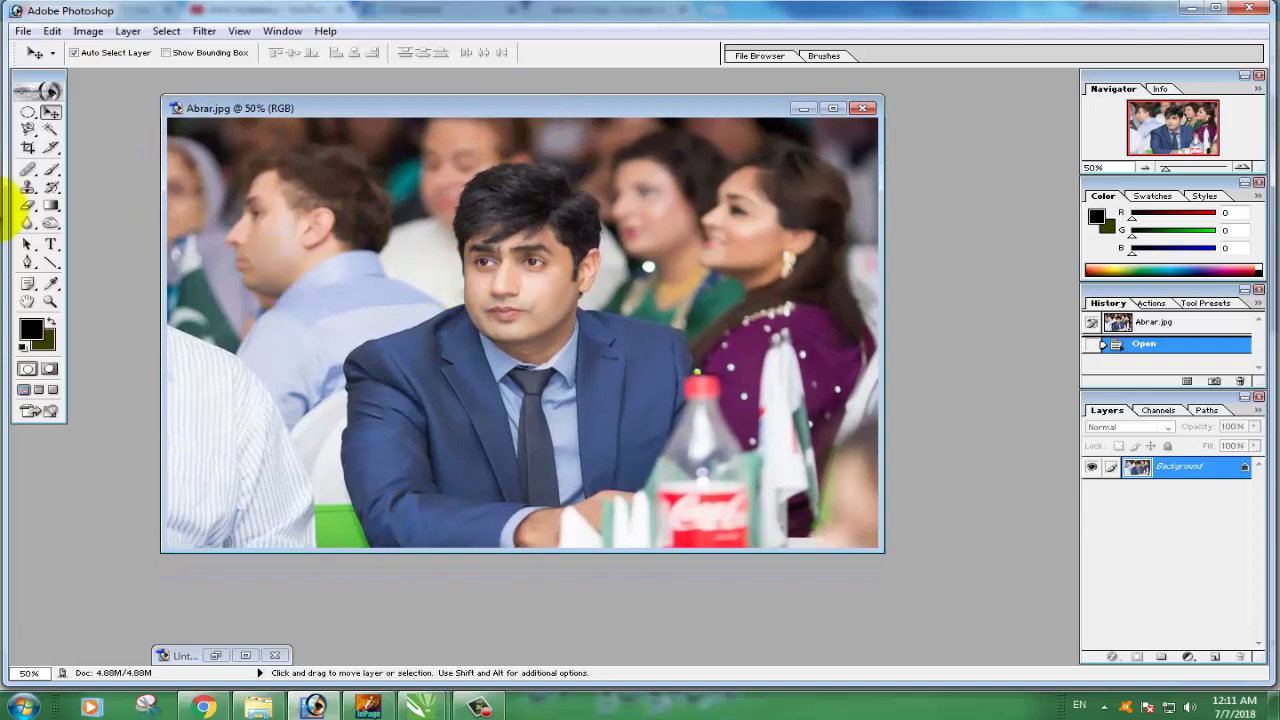
- Enlarge the eraser brush to 100, then choose the Magic Eraser Tool at tolerance 32
left_click(27, 208)
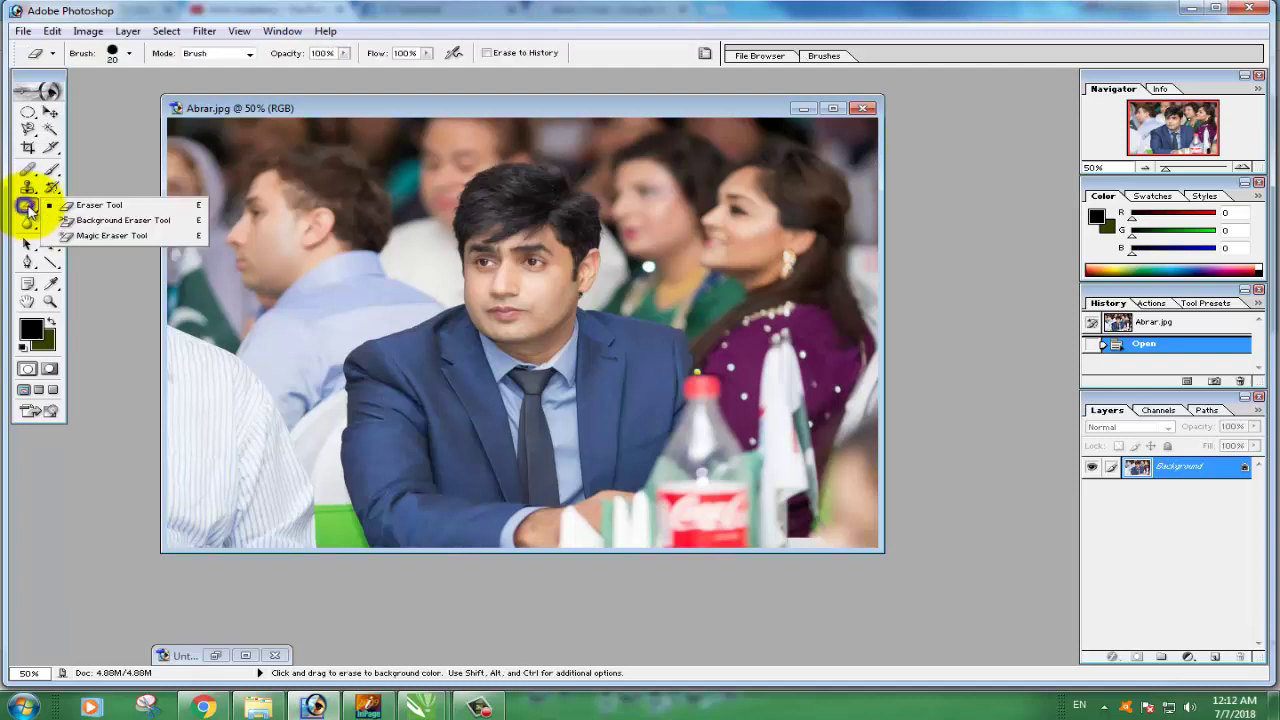
left_click(127, 433)
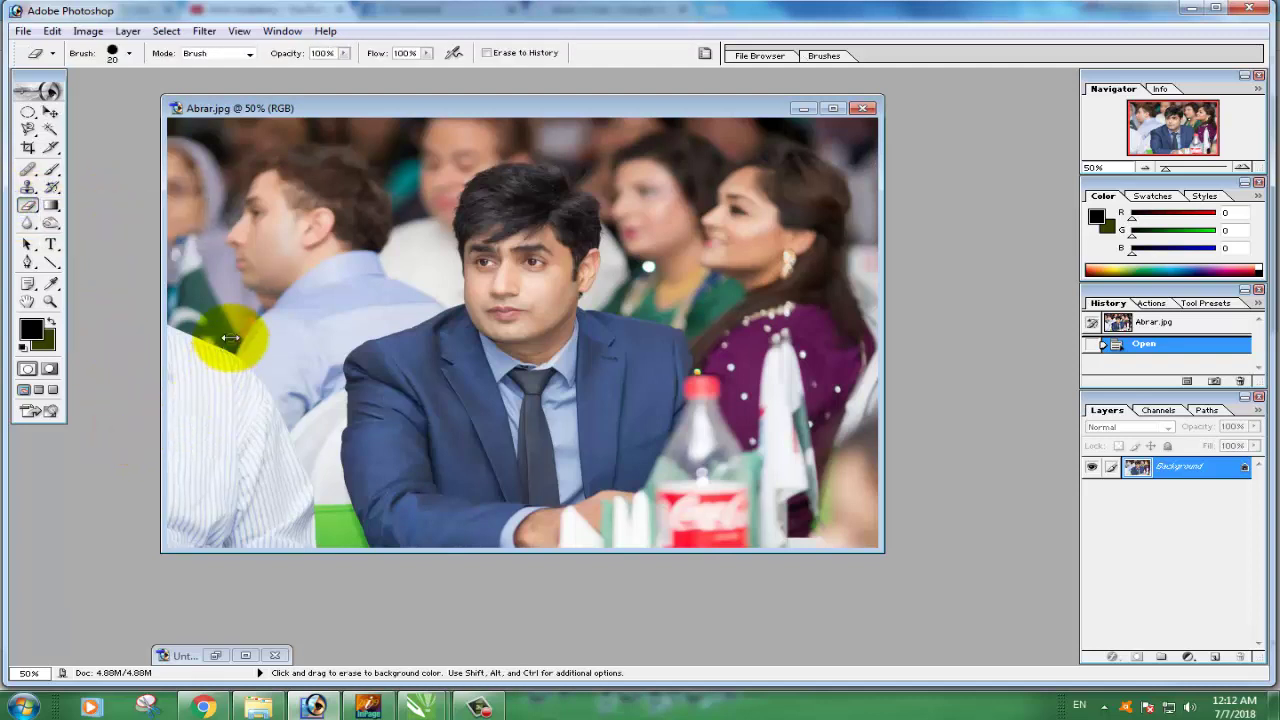
key("bracketright")
key("bracketright")
key("bracketright")
key("bracketright")
key("bracketright")
key("bracketright")
key("bracketright")
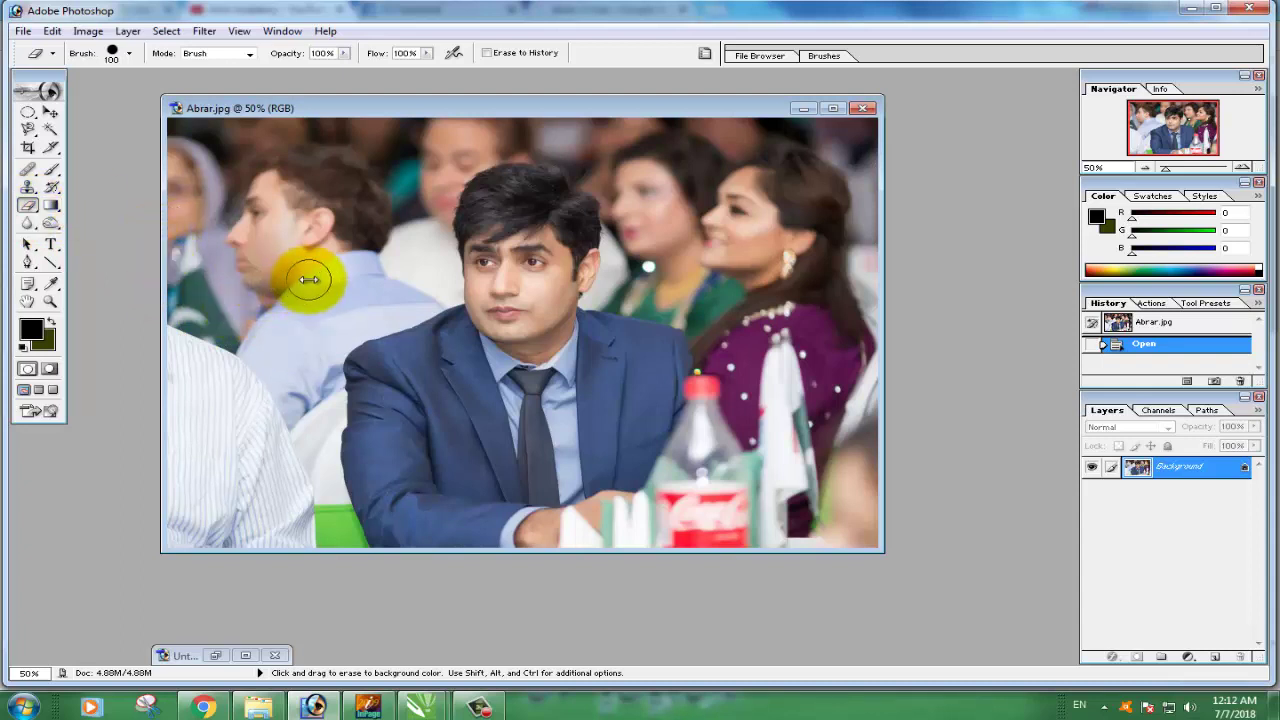
left_click(26, 207)
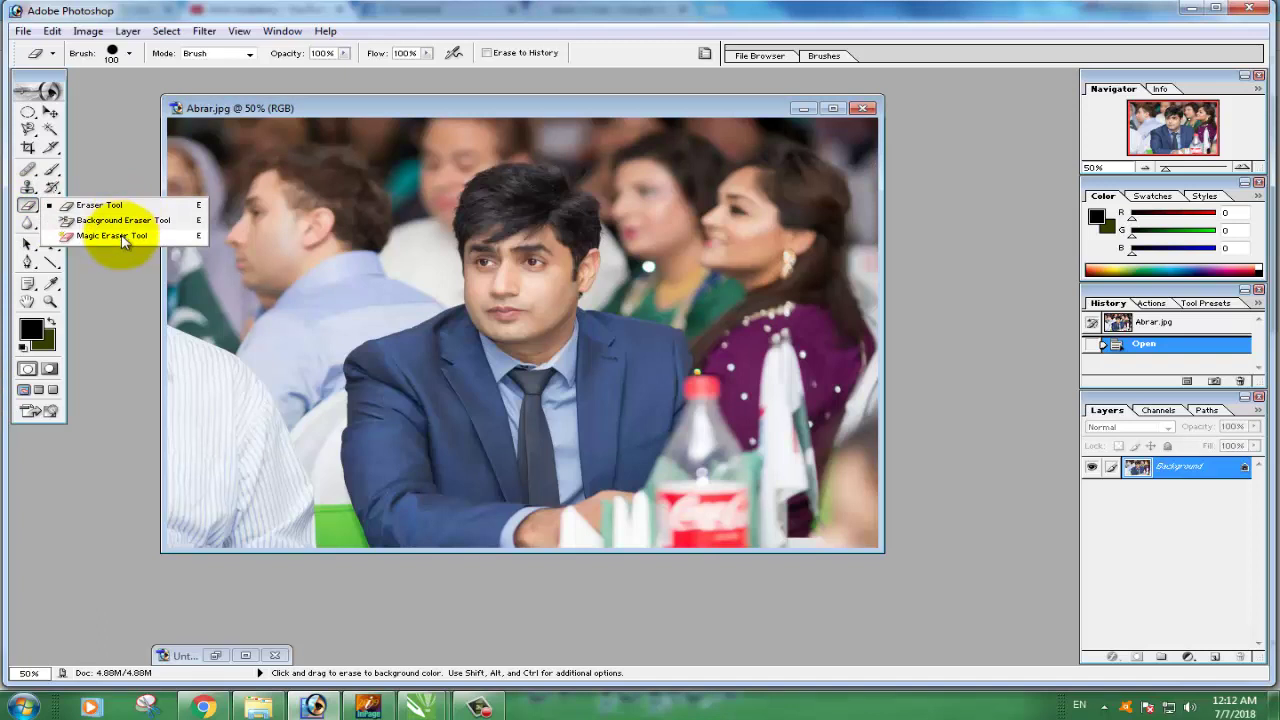
left_click(122, 238)
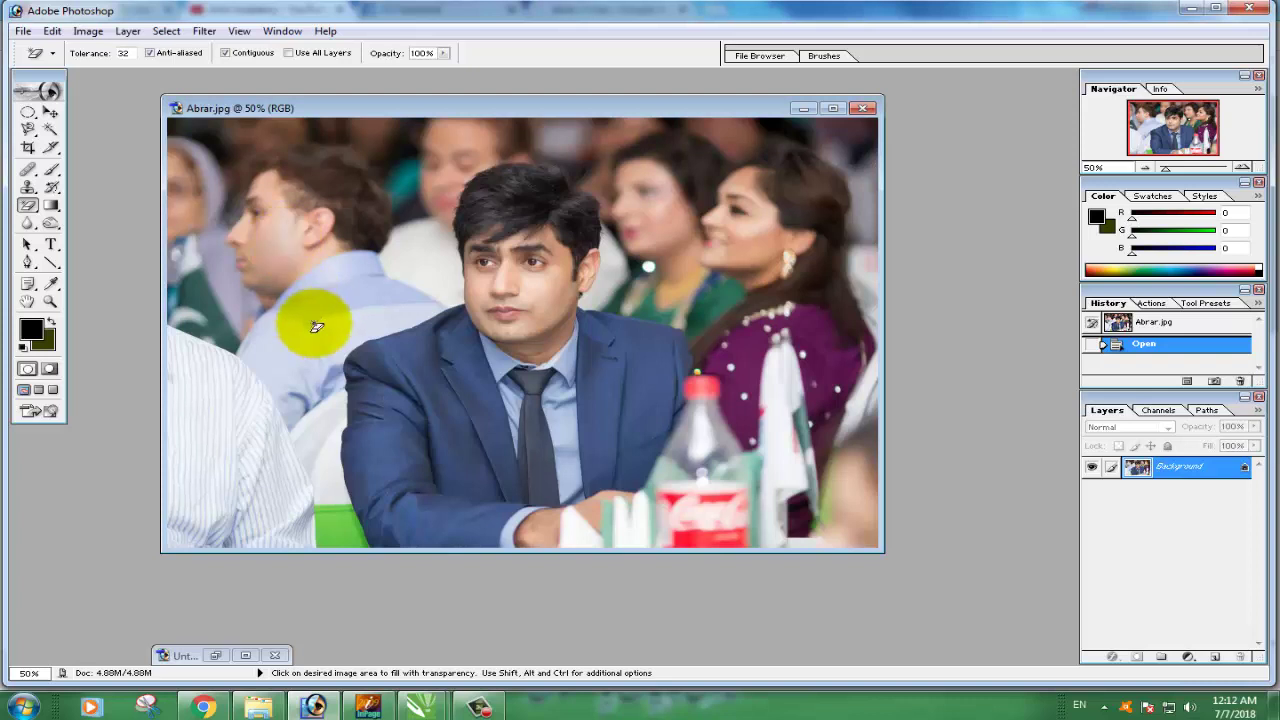
- Magic-erase the blurred faces, shirt, hair and purple dress of the crowd behind the man
left_click(266, 252)
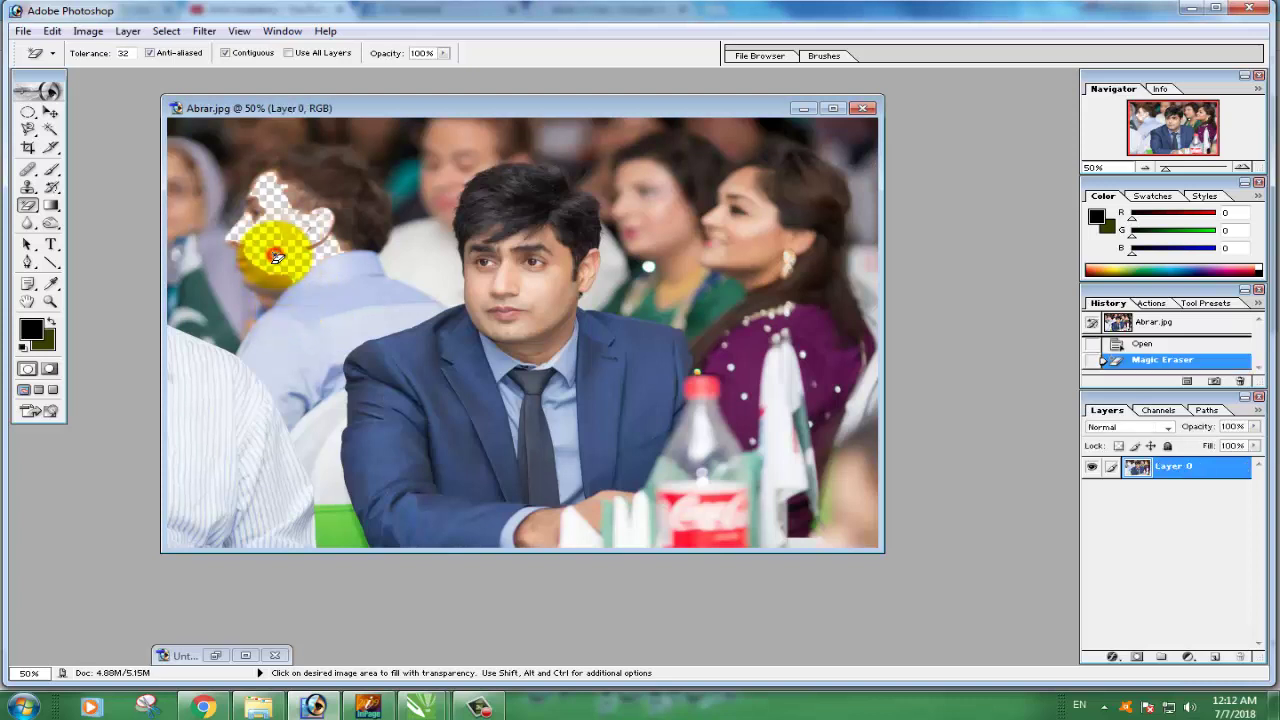
left_click(311, 300)
left_click(402, 255)
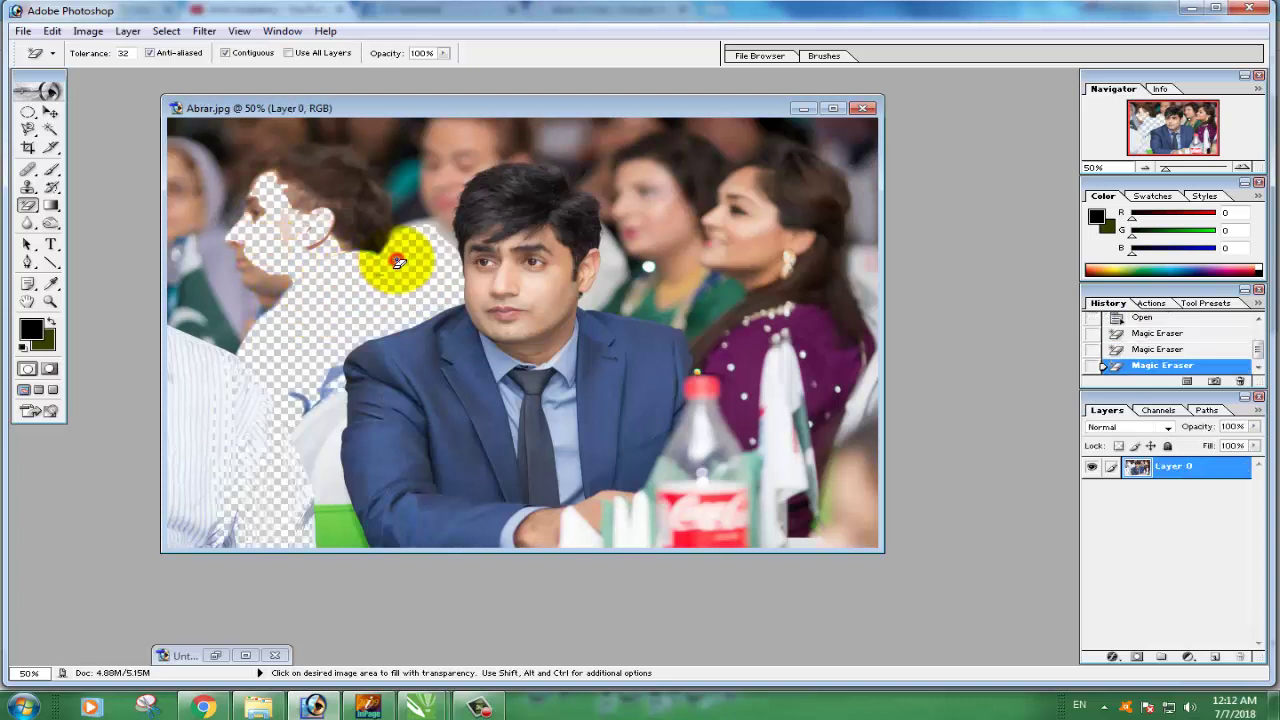
left_click(455, 160)
left_click(648, 215)
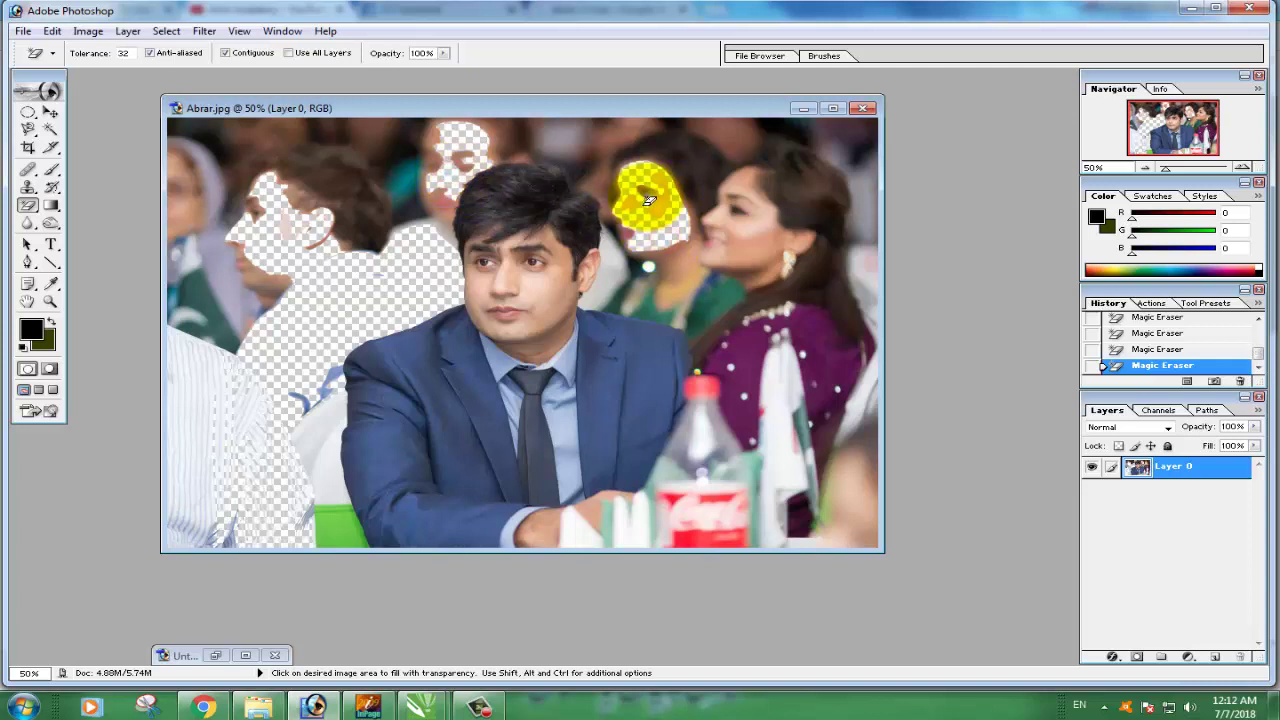
left_click(735, 217)
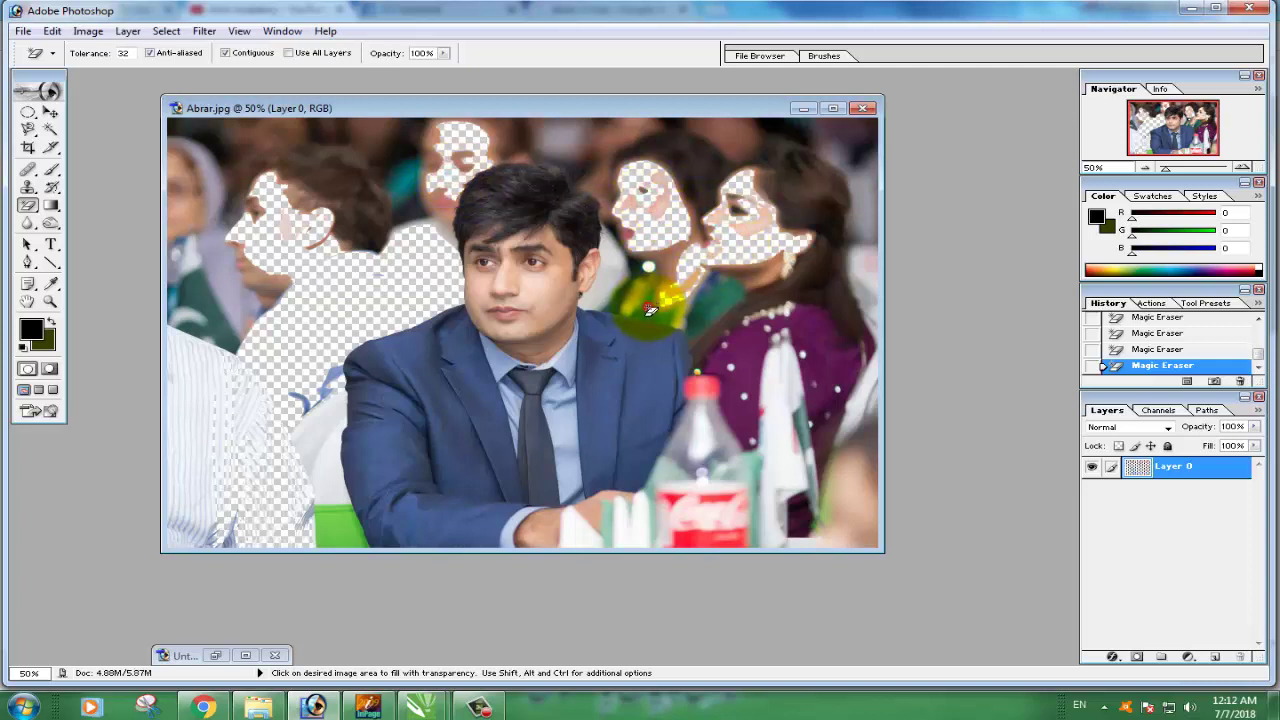
left_click(745, 347)
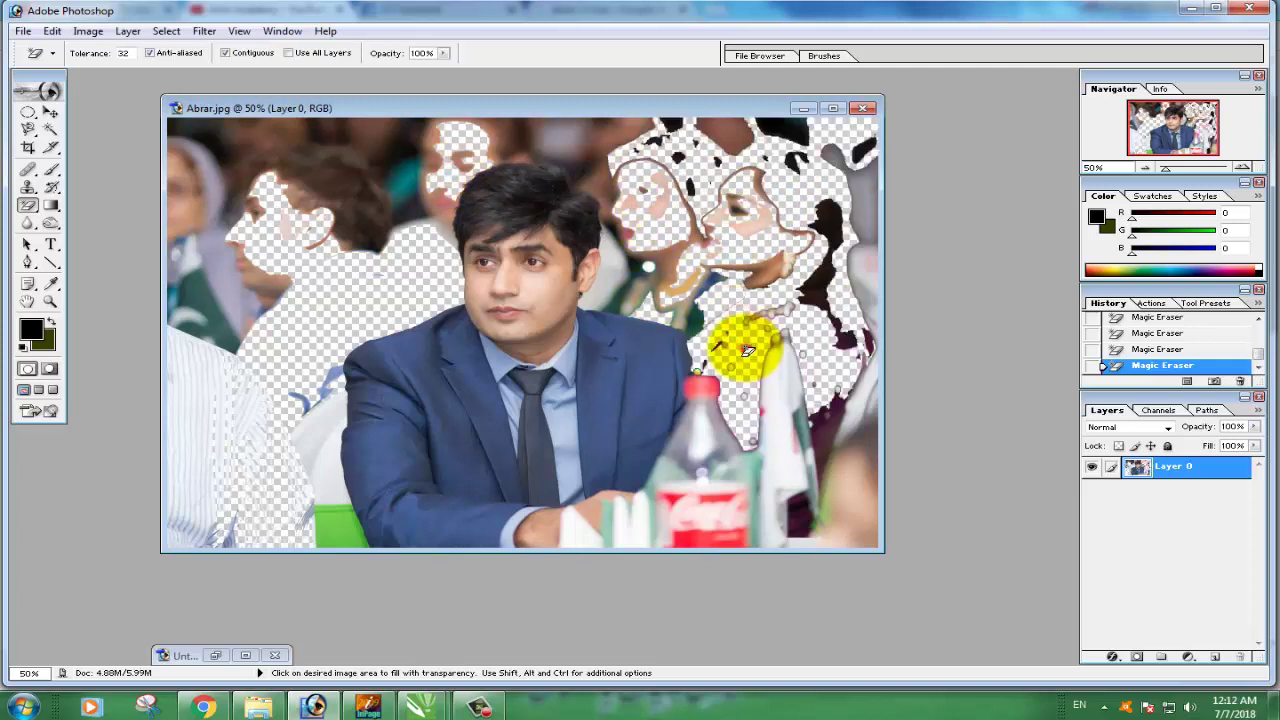
left_click(627, 148)
- Erase the remaining patches around the man's head and left side, undoing the click that removed hair
left_click(257, 177)
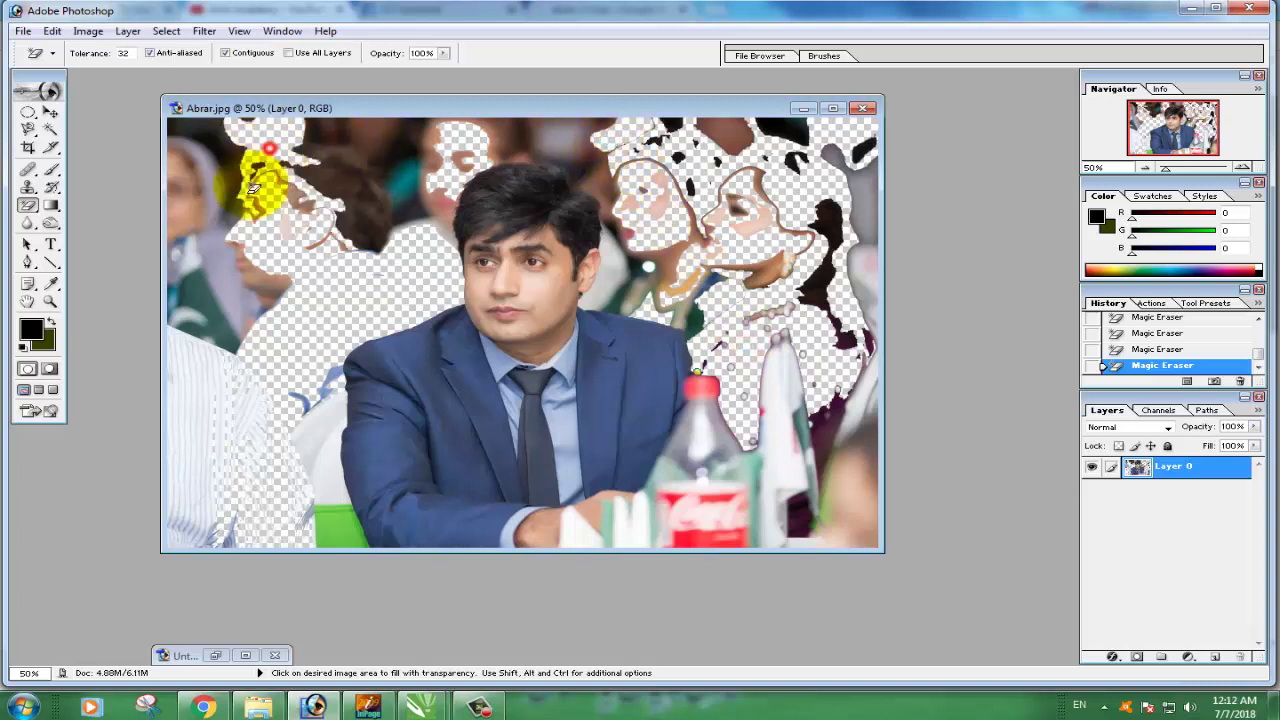
left_click(205, 258)
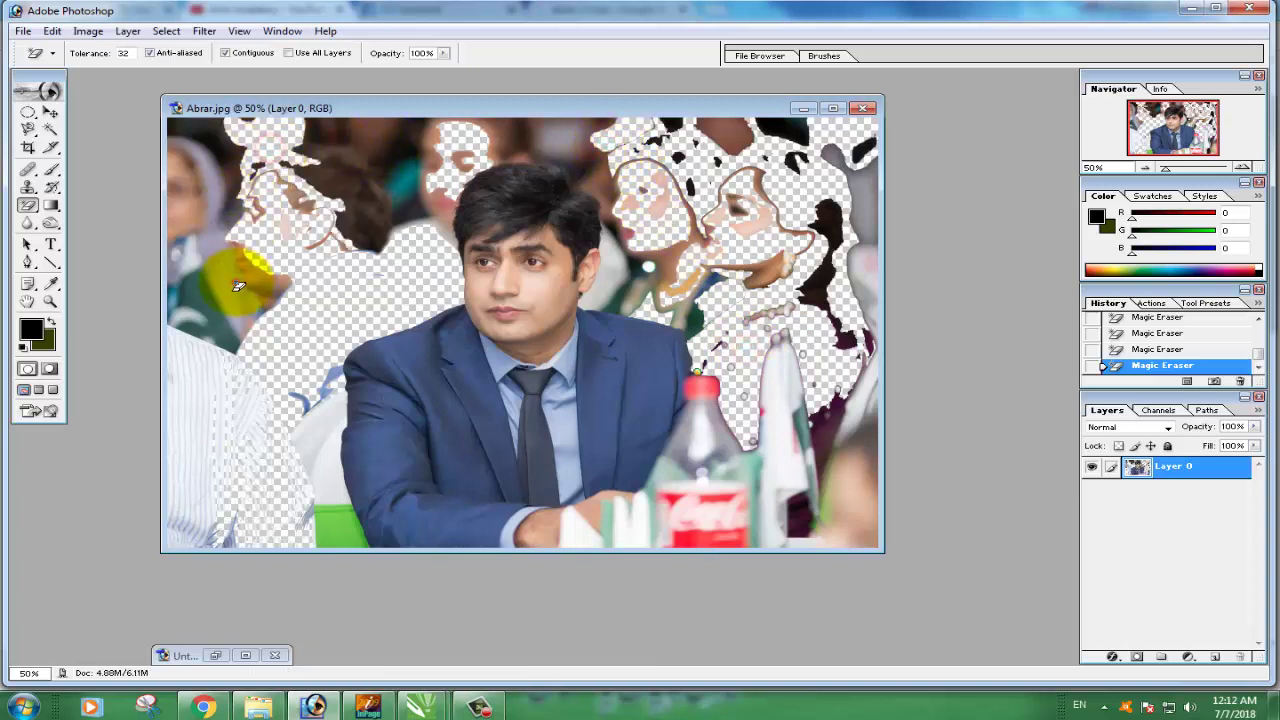
left_click(337, 523)
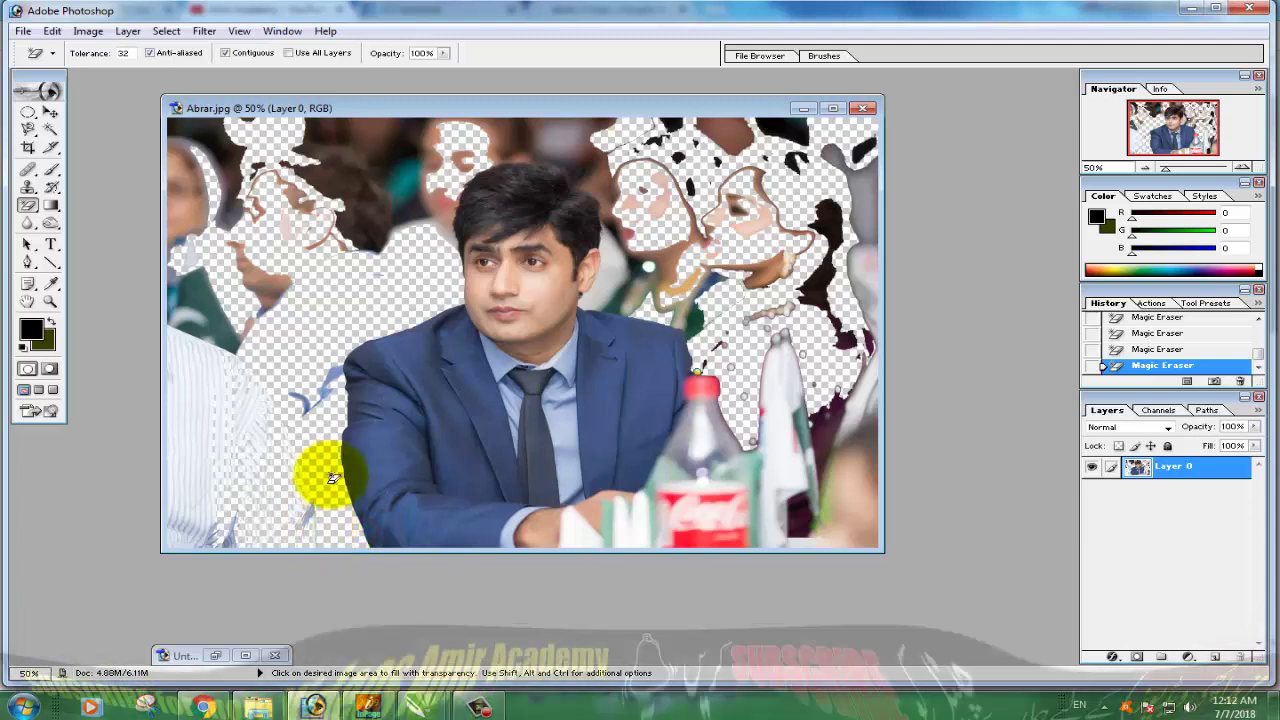
left_click(320, 390)
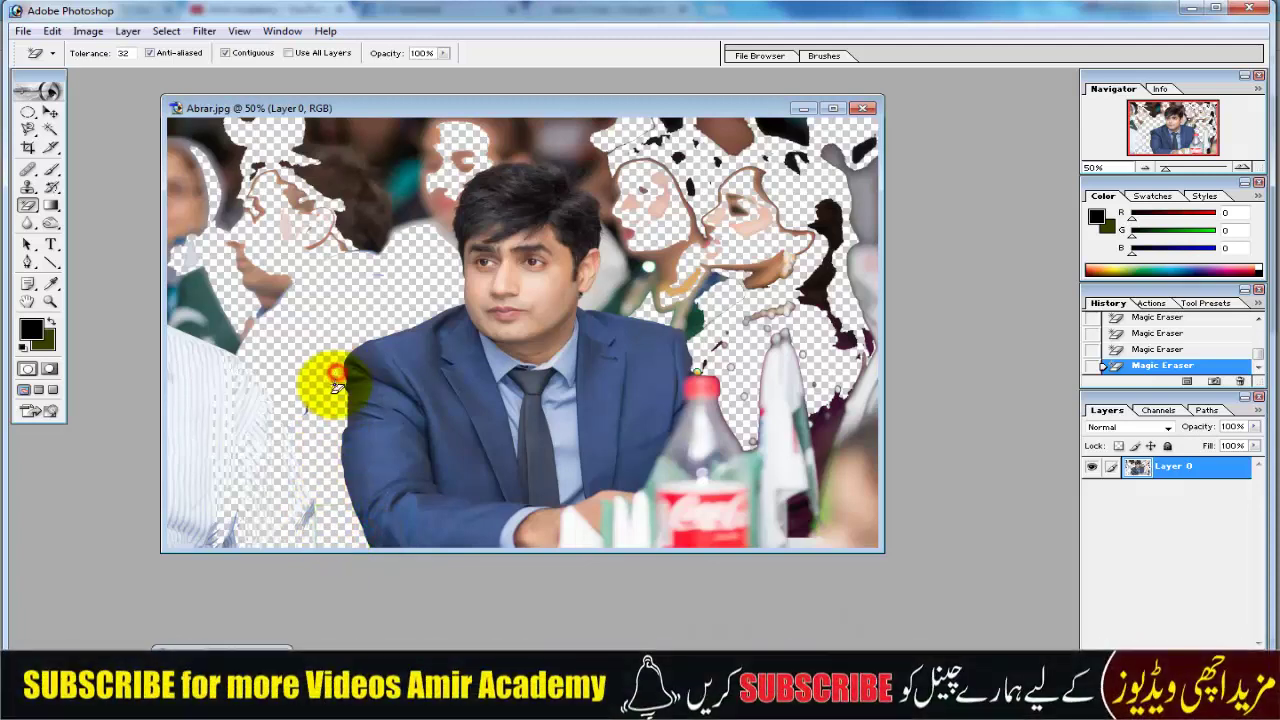
left_click(688, 318)
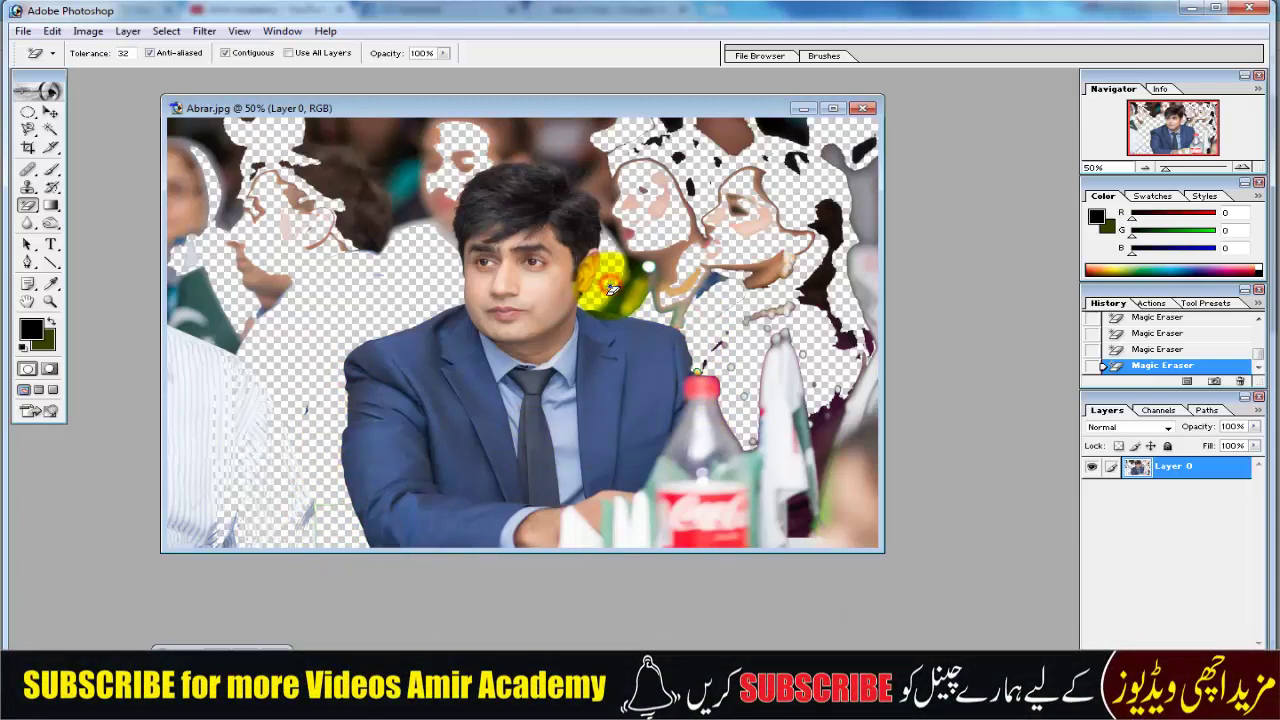
left_click(603, 188)
left_click(588, 172)
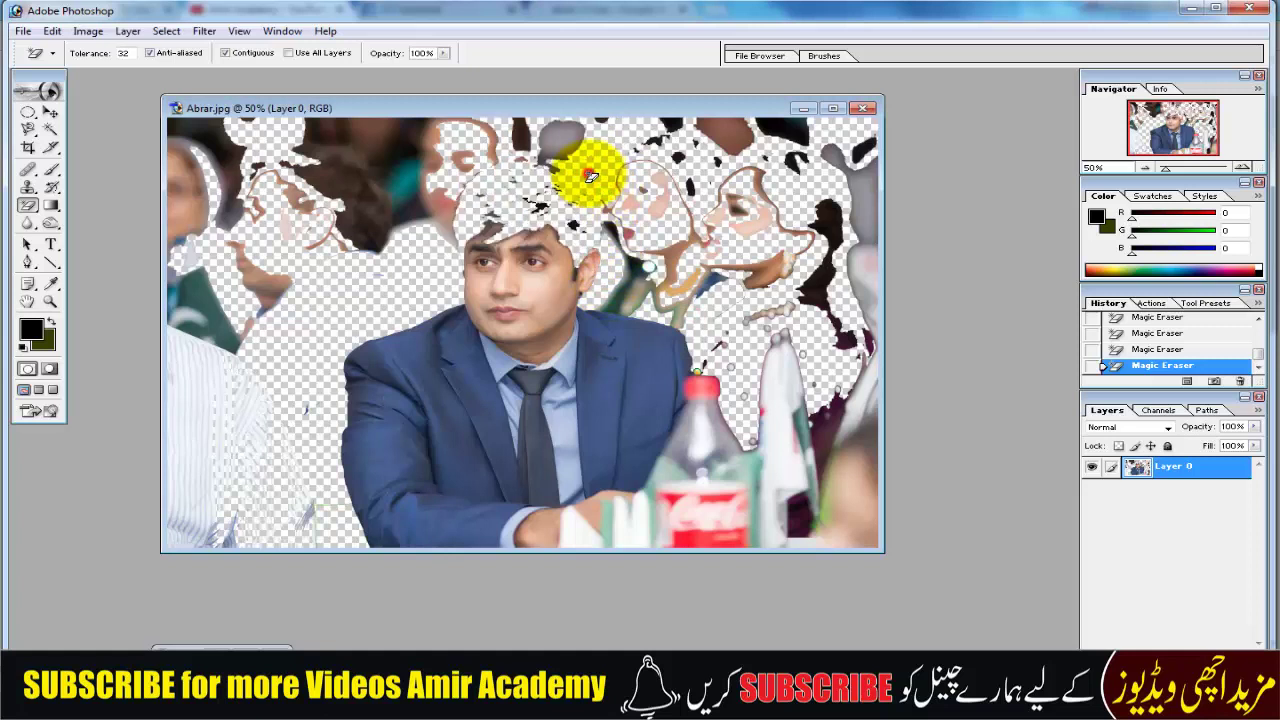
key("ctrl+z")
left_click(558, 142)
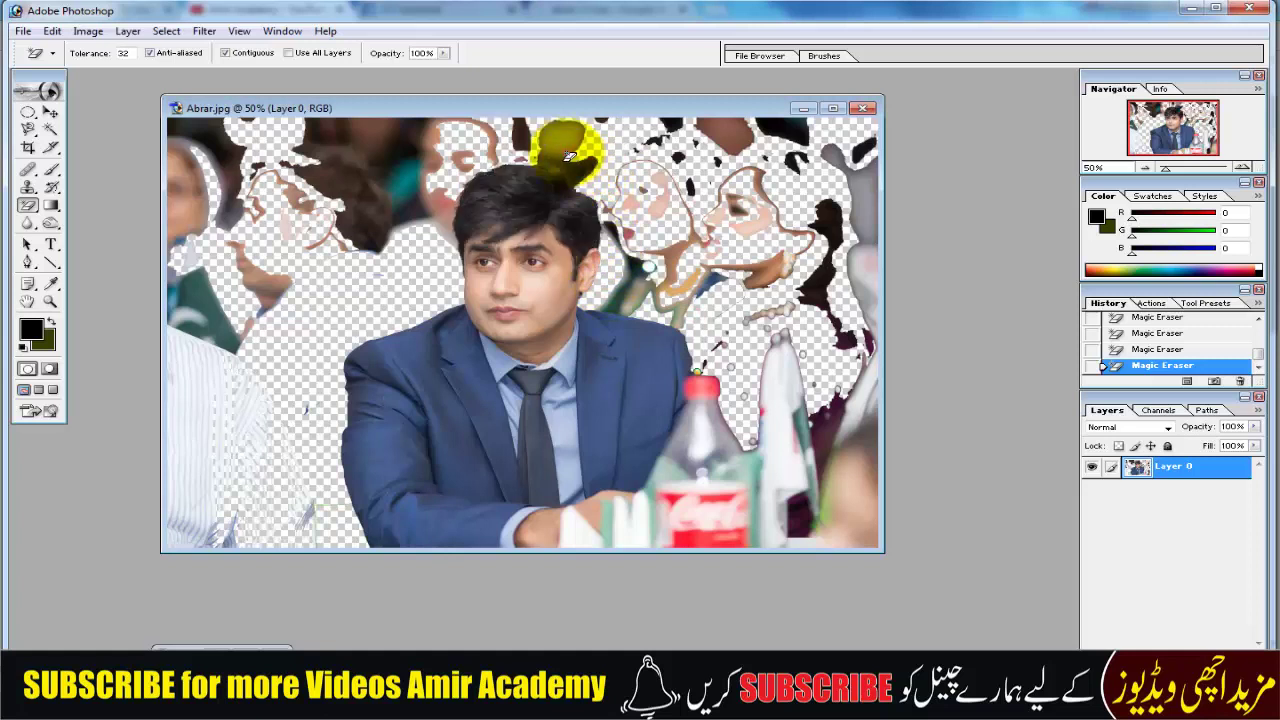
left_click(440, 212)
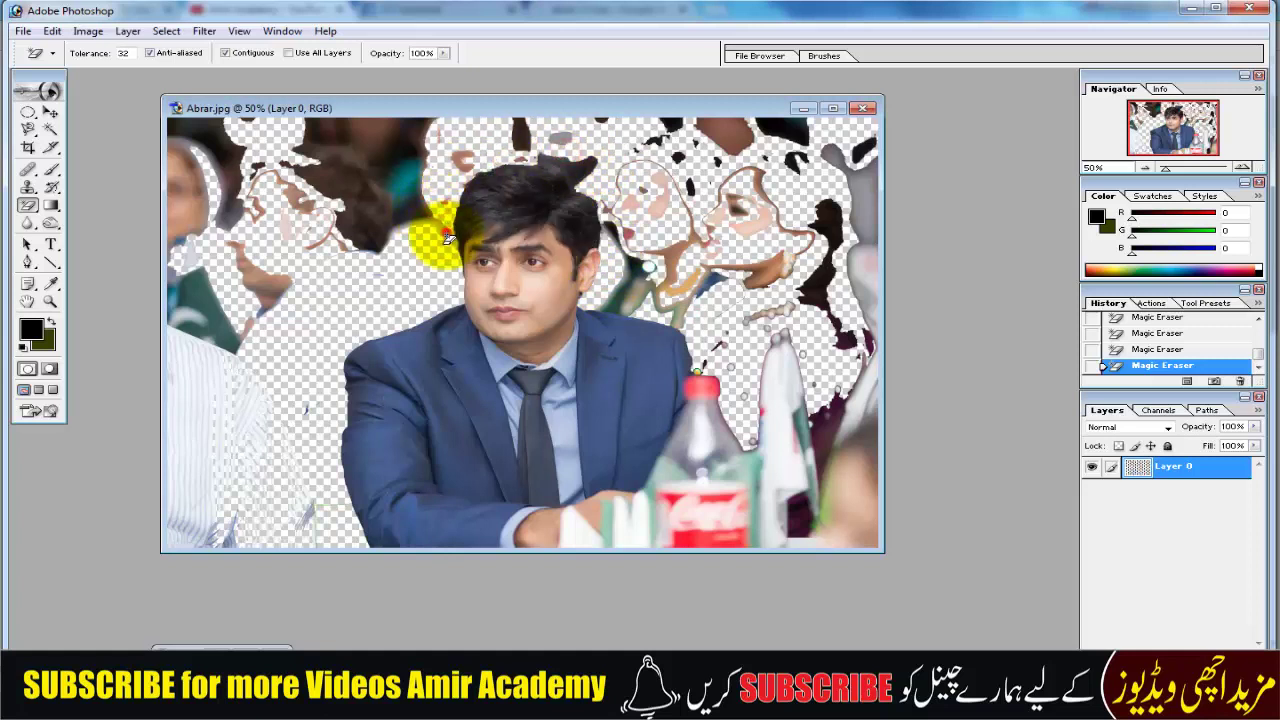
left_click(27, 205)
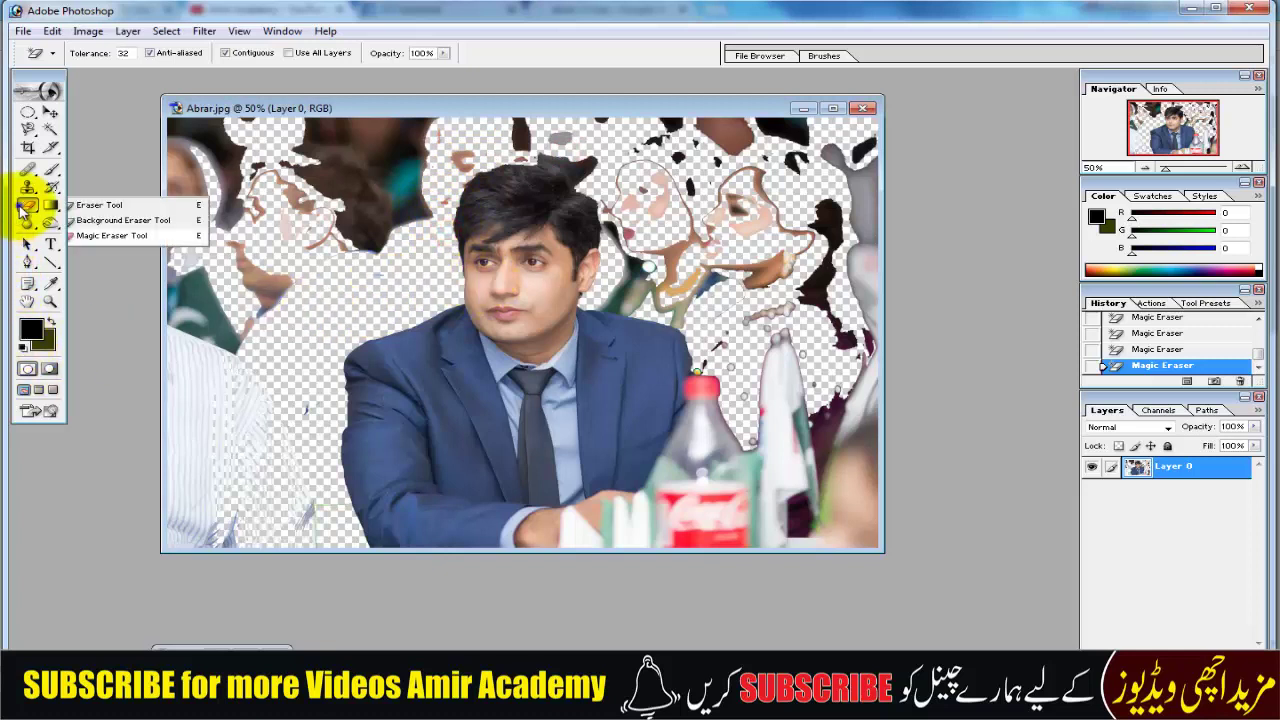
- Switch to the brush Eraser at size 300 and wipe the leftover crowd at the upper left
left_click(418, 265)
left_click(443, 210)
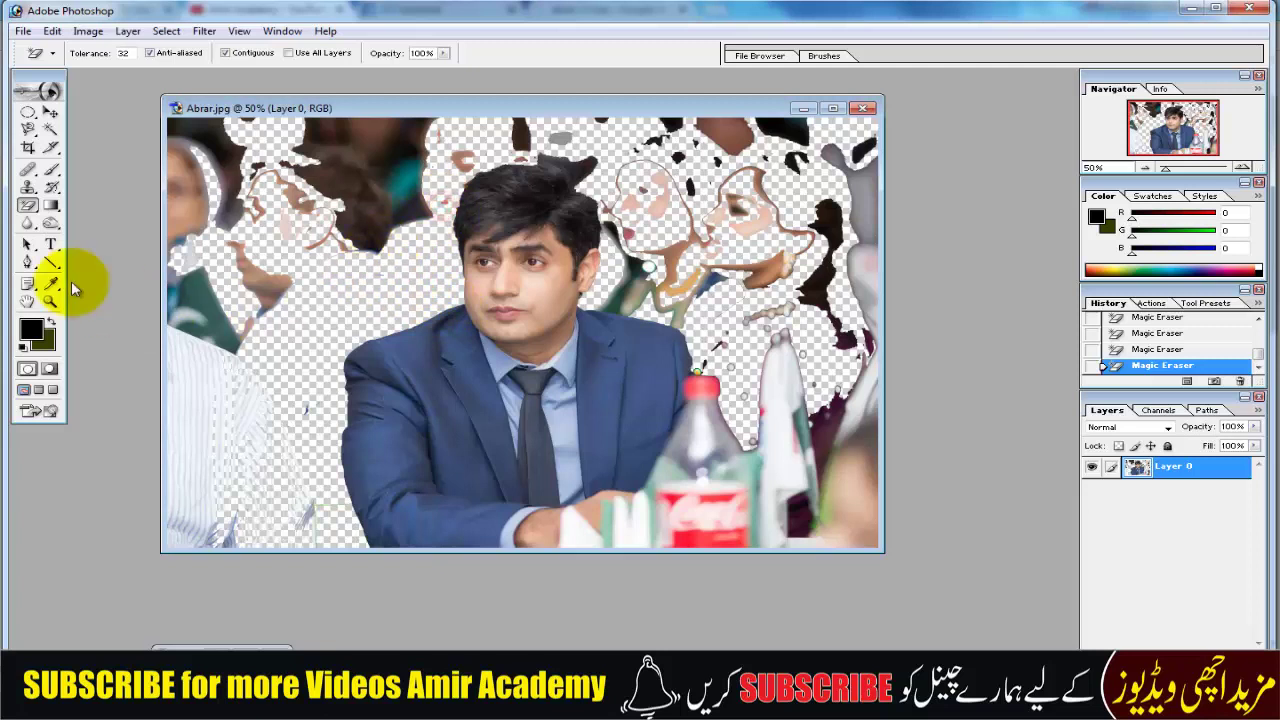
left_click(27, 205)
left_click(108, 206)
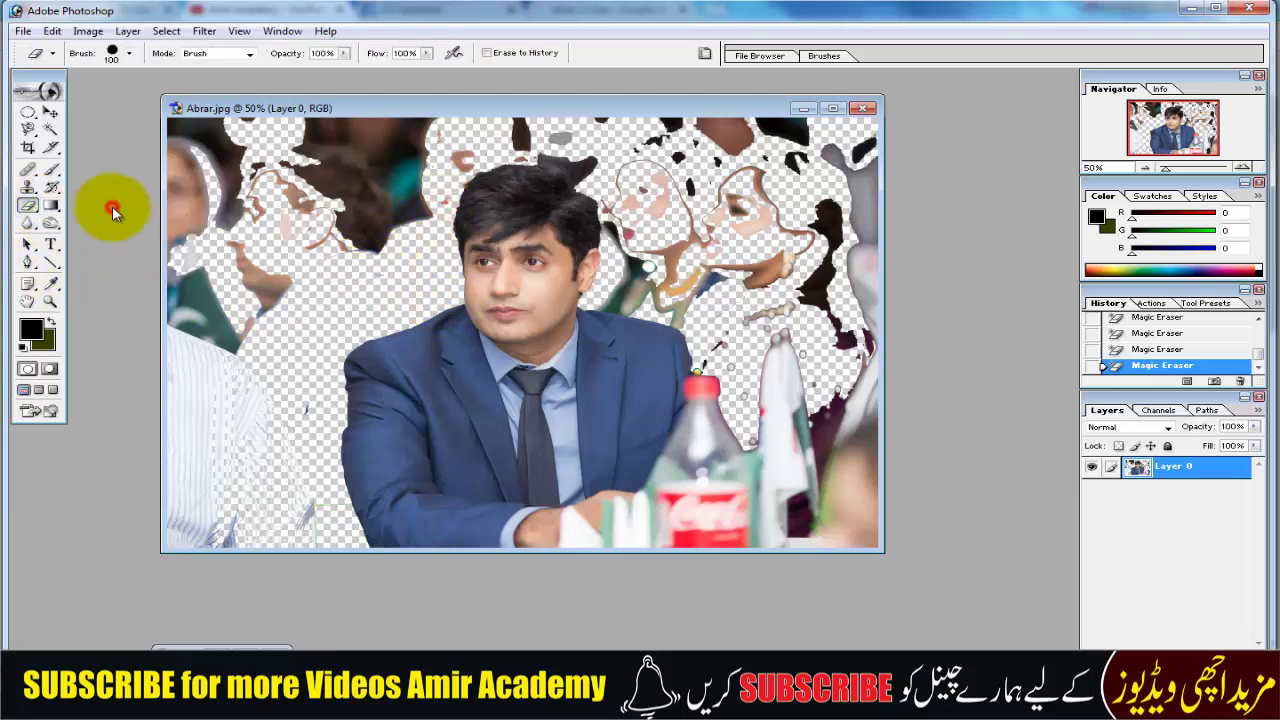
key("bracketright")
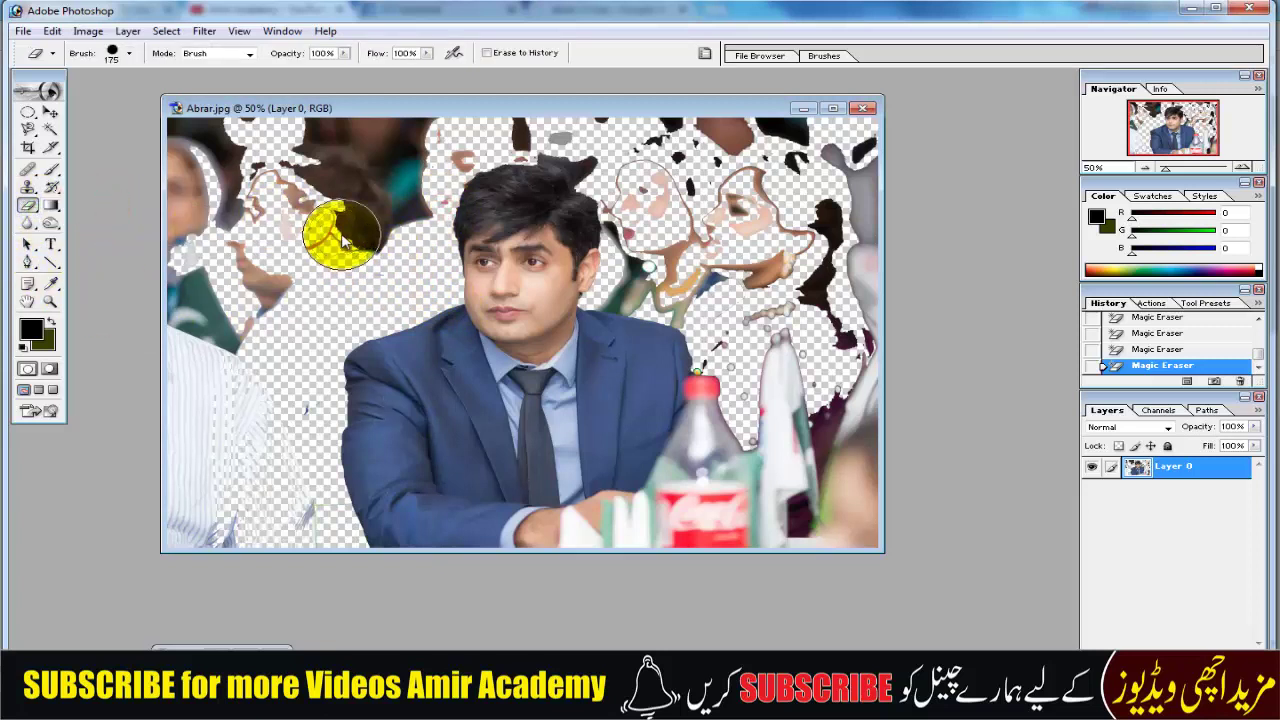
key("bracketright")
left_click_drag(343, 229, 414, 149)
mouse_move(393, 187)
left_mouse_down()
mouse_move(286, 137)
mouse_move(149, 286)
mouse_move(257, 234)
mouse_move(190, 360)
mouse_move(194, 529)
mouse_move(266, 523)
left_mouse_up()
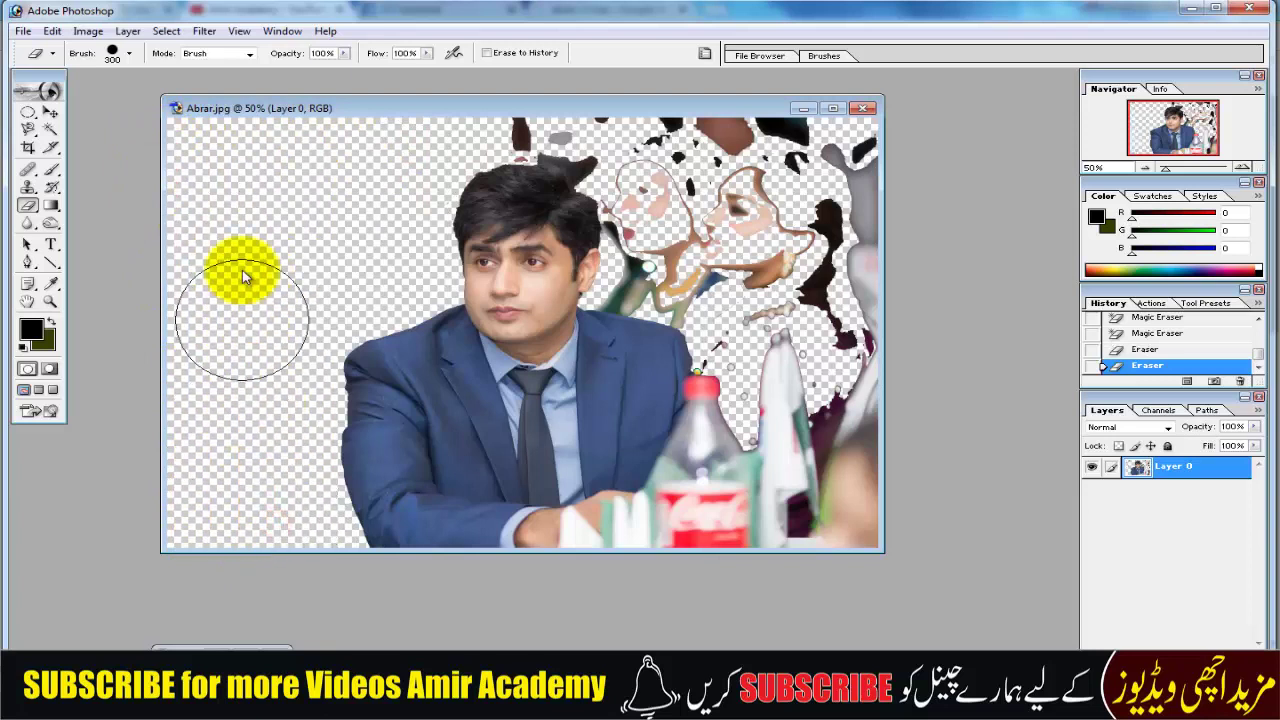
mouse_move(243, 277)
left_mouse_down()
mouse_move(337, 143)
mouse_move(363, 200)
mouse_move(356, 165)
left_mouse_up()
- Erase the background above the head, the dark areas along the top and the right-side crowd
key("bracketleft")
key("bracketleft")
key("bracketleft")
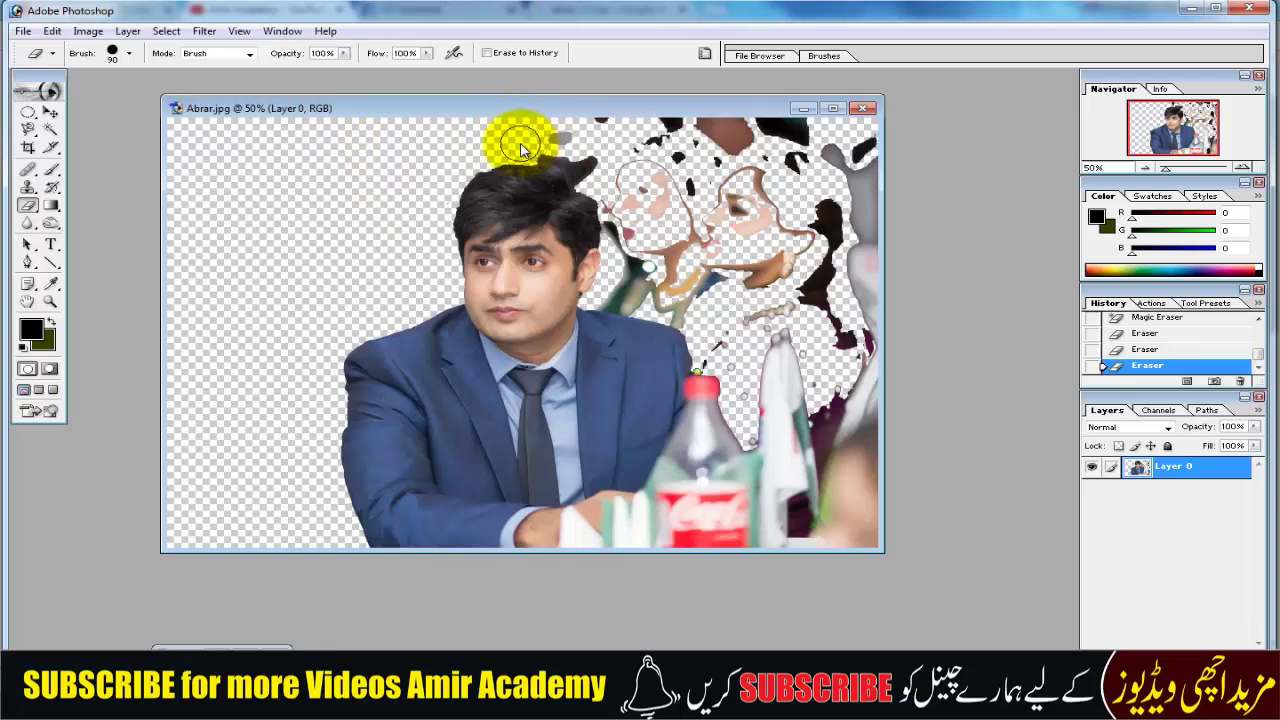
left_click_drag(520, 148, 571, 129)
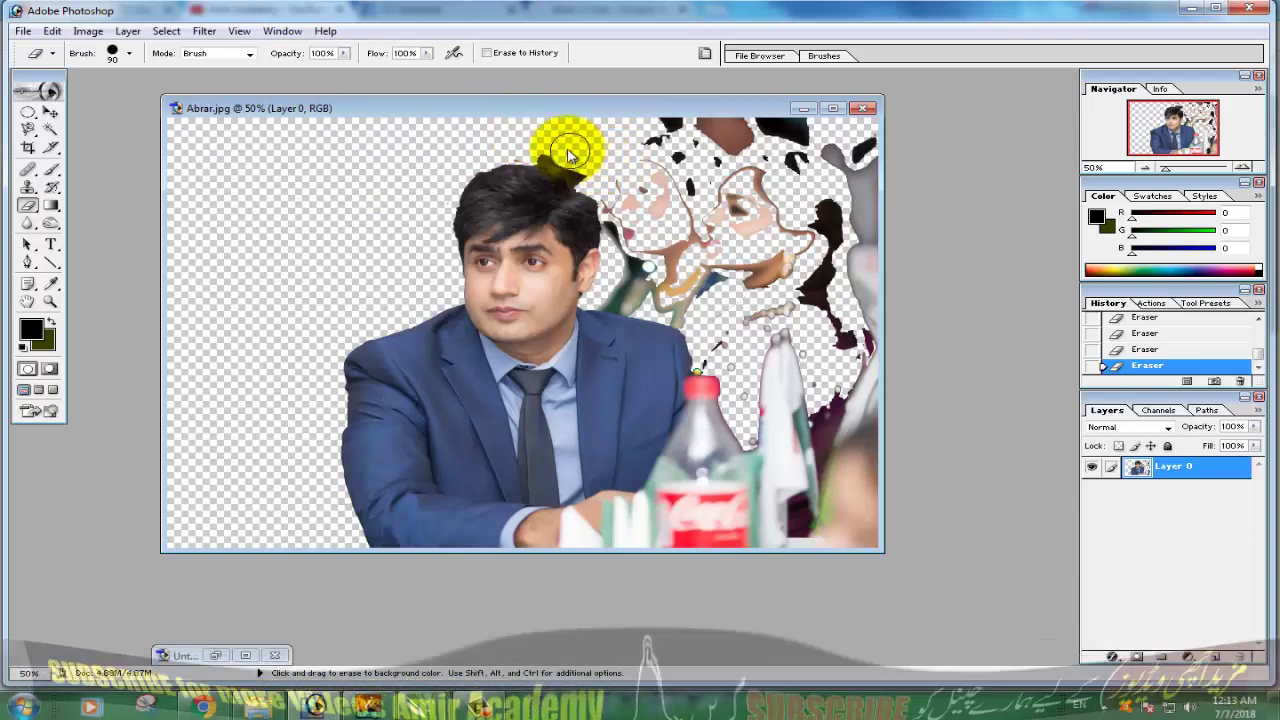
mouse_move(518, 148)
left_mouse_down()
mouse_move(580, 129)
mouse_move(791, 114)
mouse_move(850, 160)
mouse_move(829, 214)
mouse_move(834, 463)
left_mouse_up()
key("bracketright")
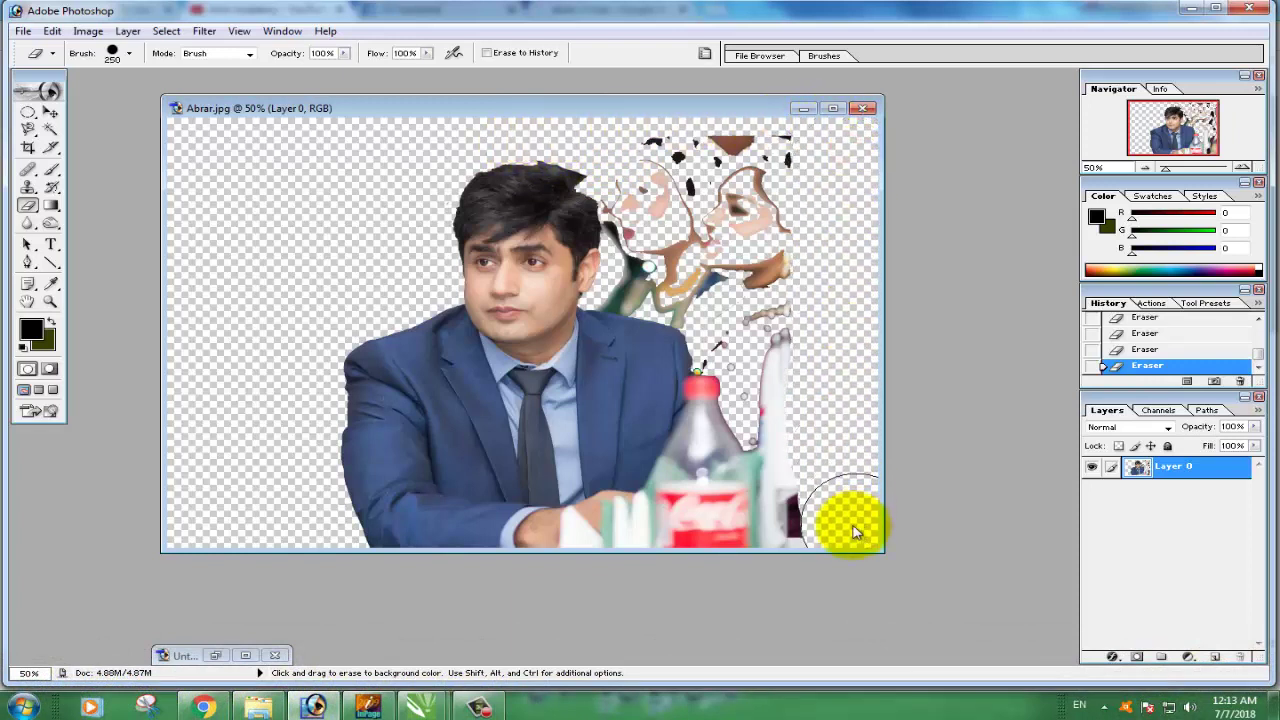
mouse_move(851, 523)
left_mouse_down()
mouse_move(773, 497)
mouse_move(766, 229)
mouse_move(743, 149)
mouse_move(660, 200)
mouse_move(671, 251)
mouse_move(748, 314)
mouse_move(766, 443)
mouse_move(708, 541)
mouse_move(633, 560)
mouse_move(694, 514)
mouse_move(734, 443)
mouse_move(757, 366)
mouse_move(743, 323)
mouse_move(743, 430)
mouse_move(714, 514)
mouse_move(680, 520)
mouse_move(716, 528)
mouse_move(306, 531)
mouse_move(736, 541)
mouse_move(800, 386)
mouse_move(771, 286)
mouse_move(706, 284)
left_mouse_up()
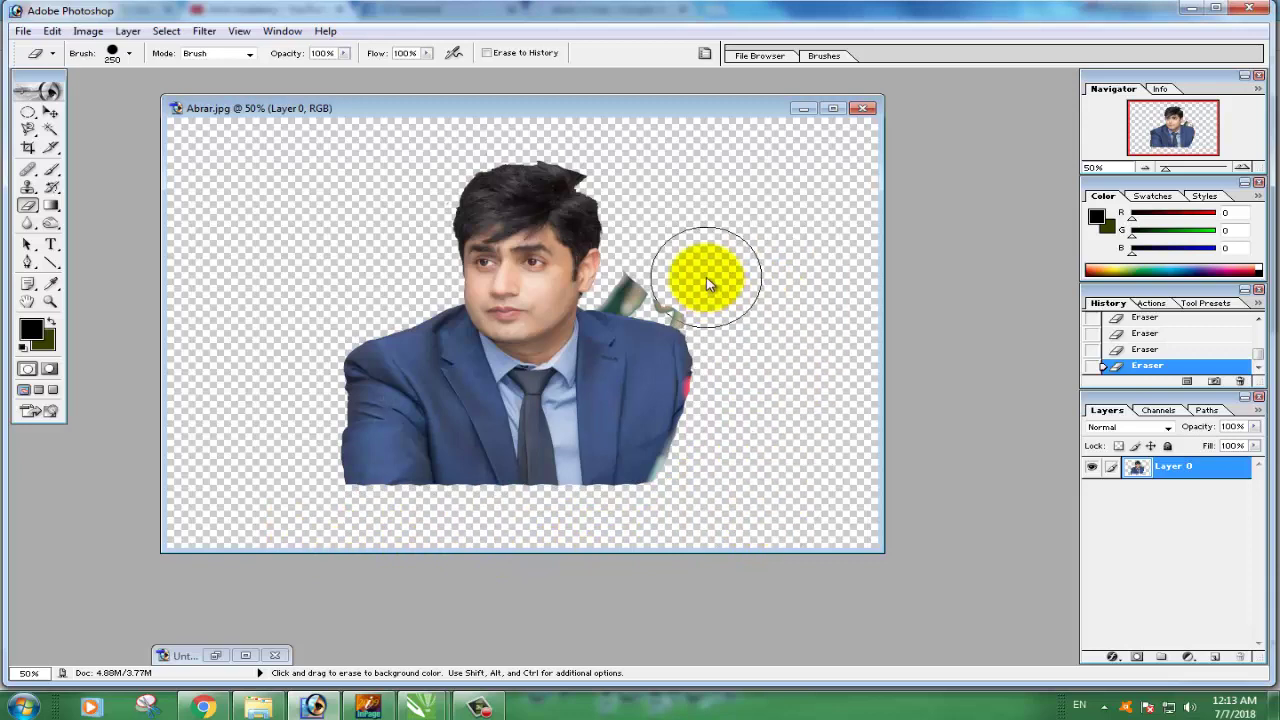
- Zoom in on the man's head and shoulders with the image window filling the workspace
key("z")
left_click_drag(292, 146, 764, 497)
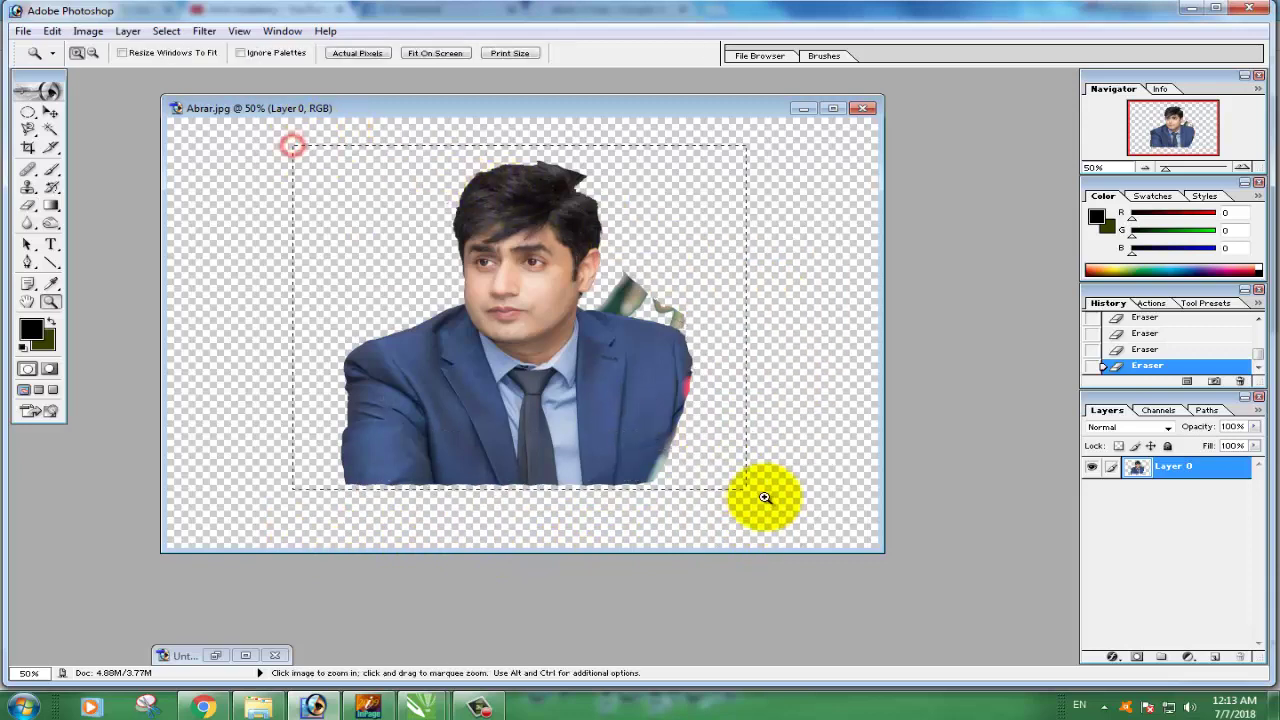
left_click(845, 105)
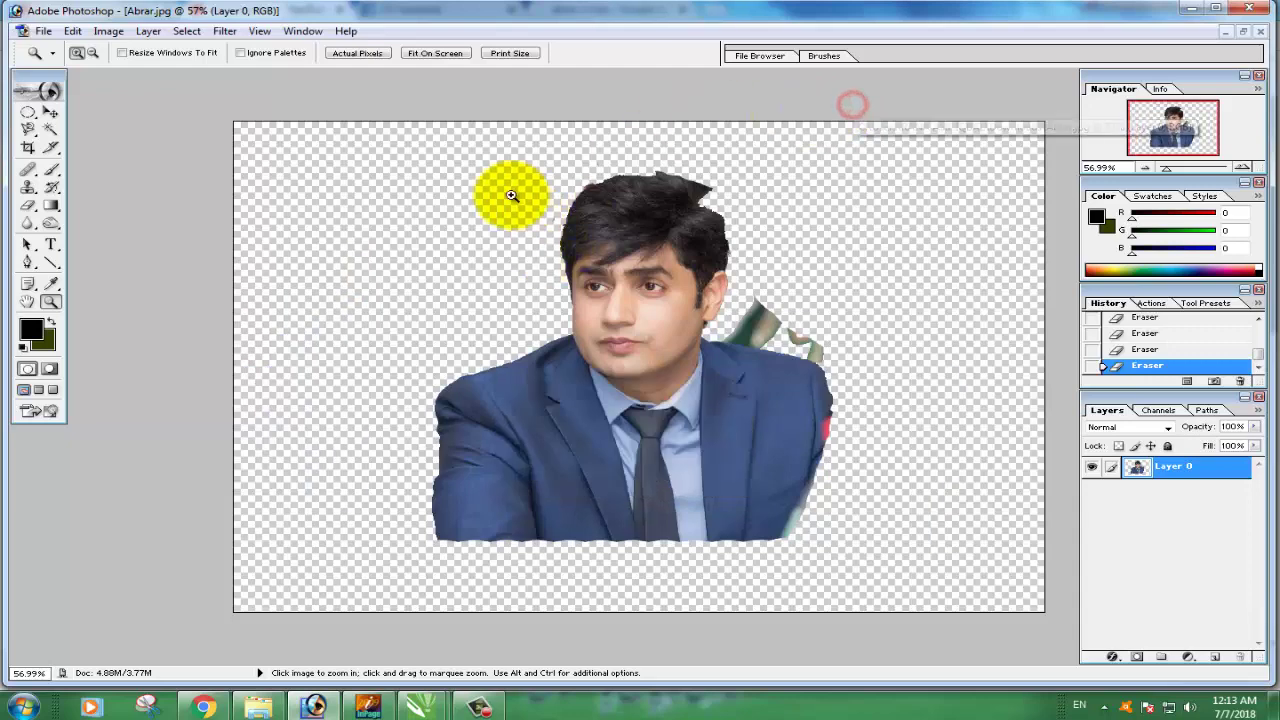
left_click_drag(457, 180, 846, 523)
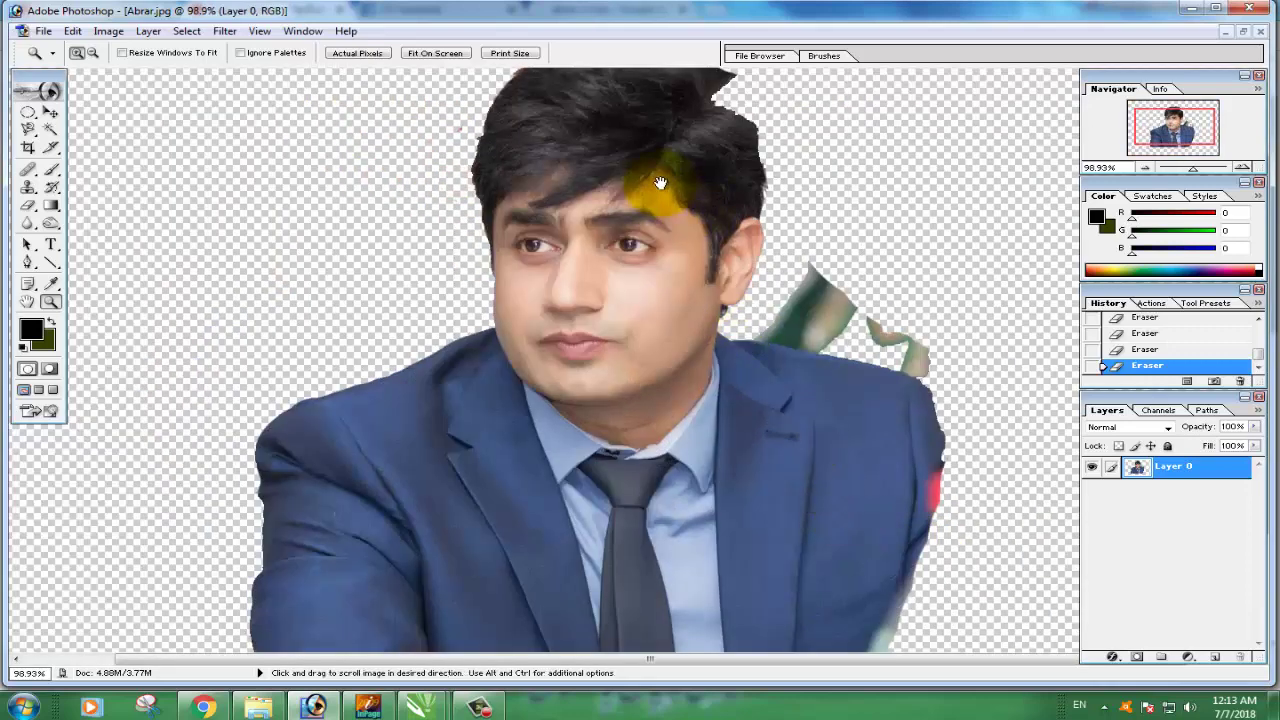
left_click_drag(660, 183, 640, 315)
- With a much smaller eraser, clear stray bits above the hair and the green smear by the shoulder
key("e")
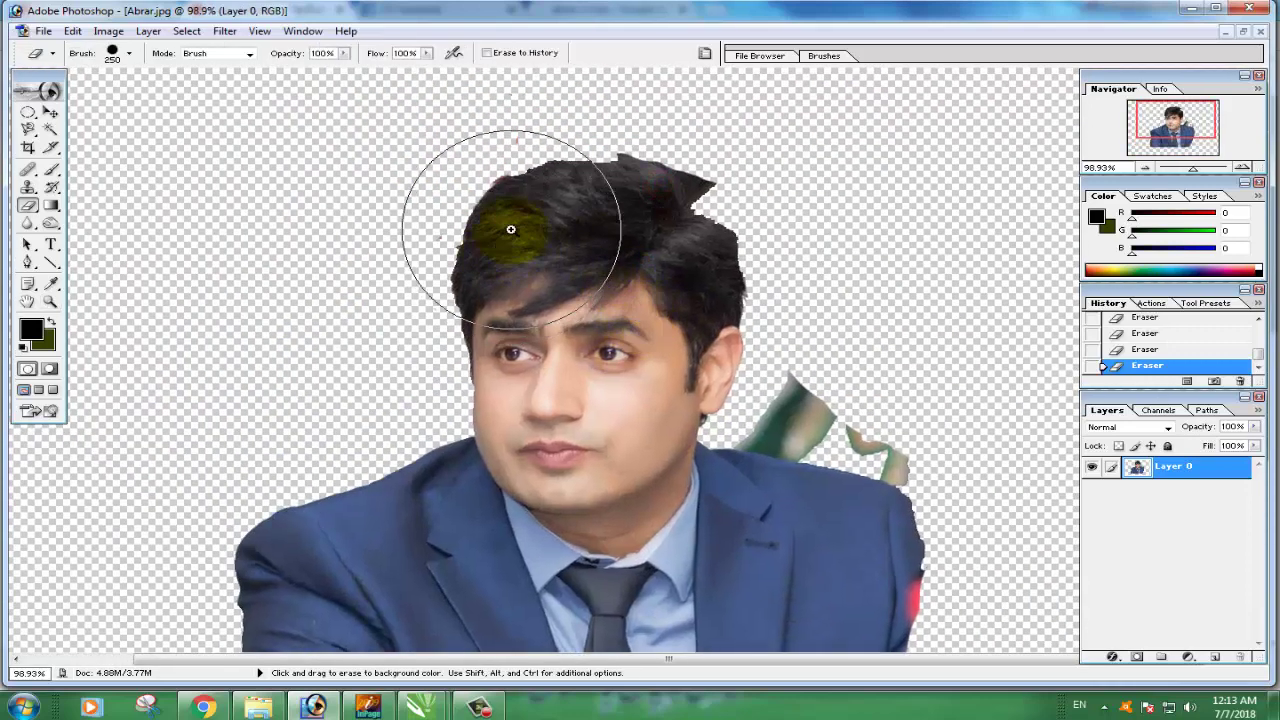
key("bracketleft")
key("bracketleft")
key("bracketleft")
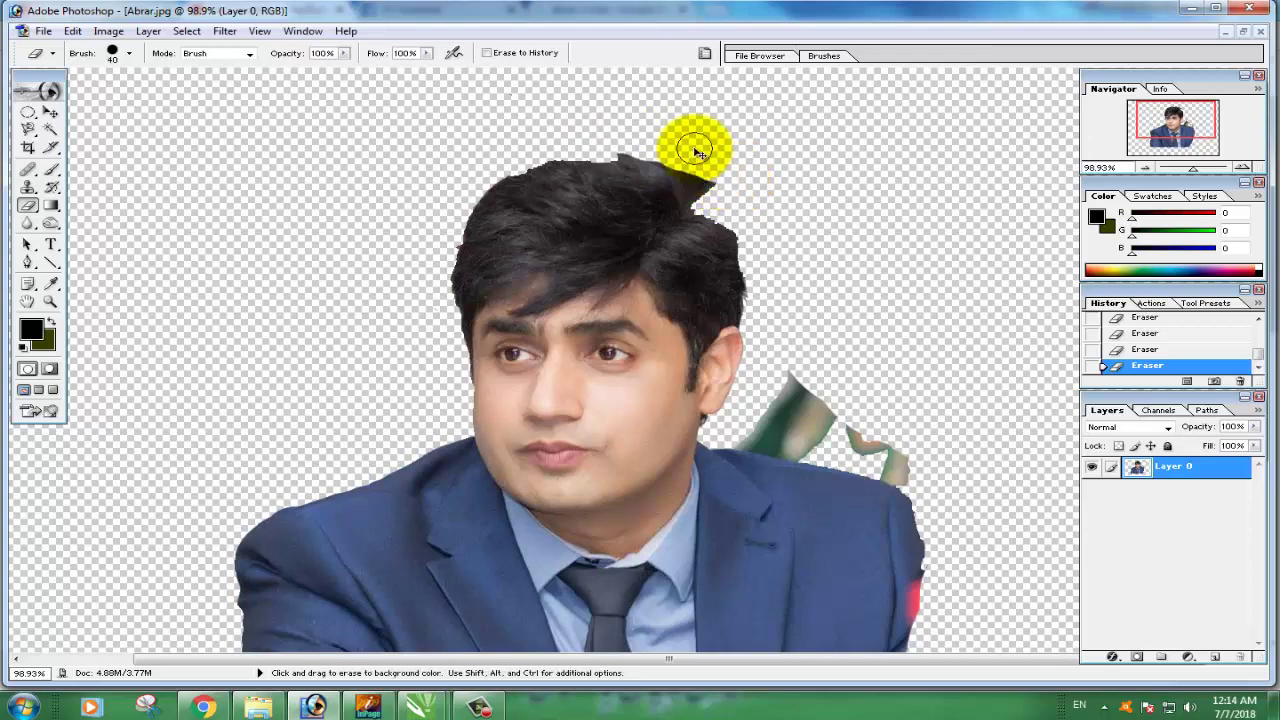
mouse_move(694, 157)
left_mouse_down()
mouse_move(707, 187)
mouse_move(683, 160)
left_mouse_up()
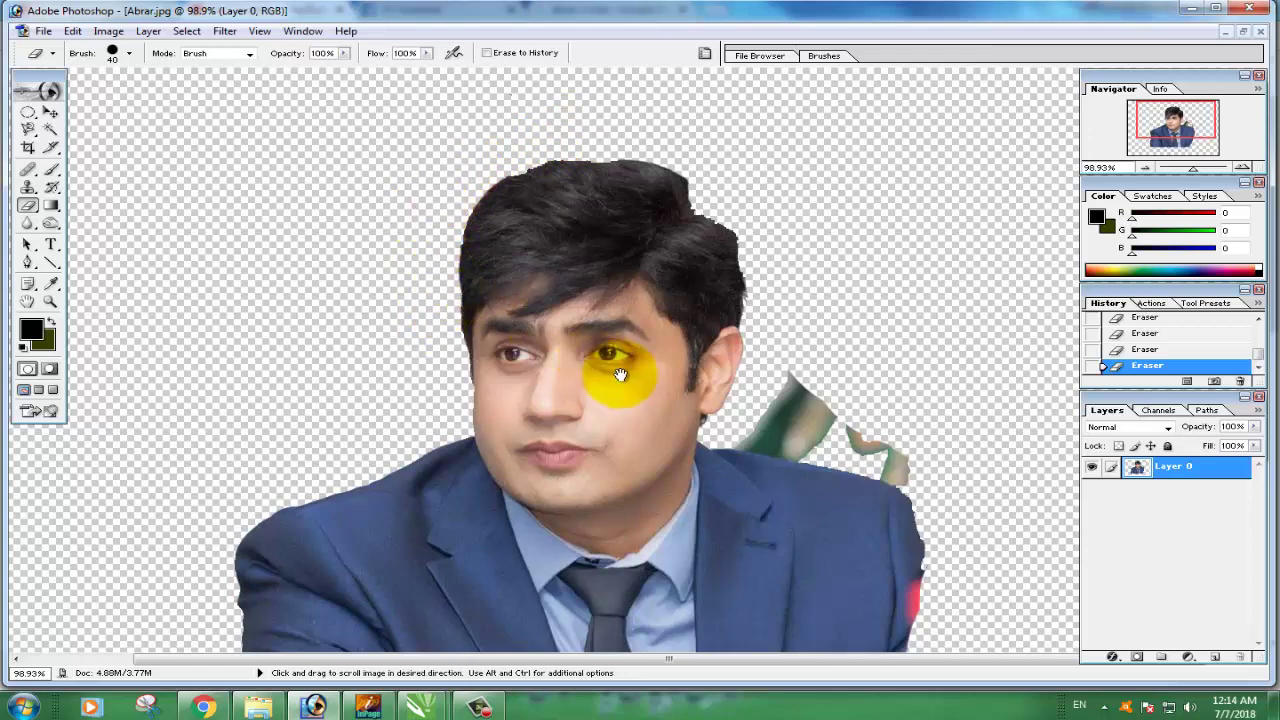
left_click_drag(620, 366, 514, 337)
mouse_move(755, 333)
left_mouse_down()
mouse_move(720, 393)
mouse_move(700, 386)
mouse_move(749, 400)
mouse_move(776, 389)
mouse_move(766, 377)
mouse_move(823, 391)
mouse_move(876, 430)
left_mouse_up()
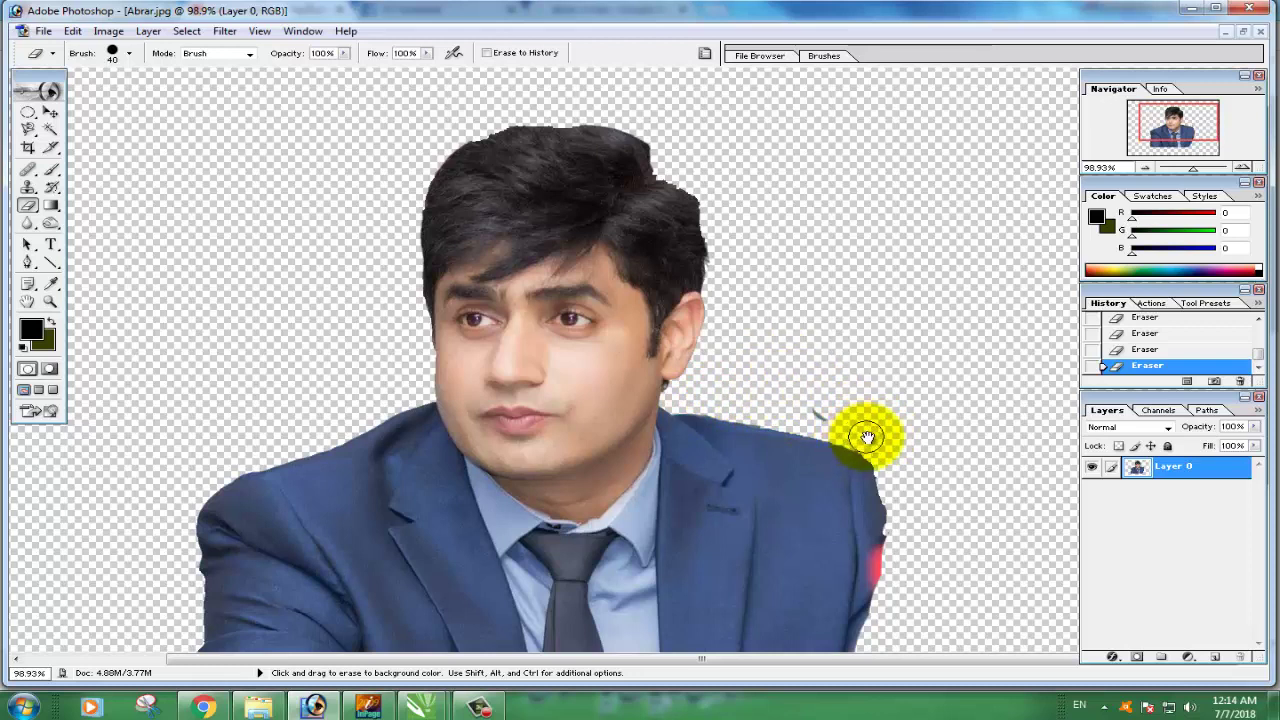
mouse_move(867, 437)
left_mouse_down()
mouse_move(814, 406)
mouse_move(857, 443)
left_mouse_up()
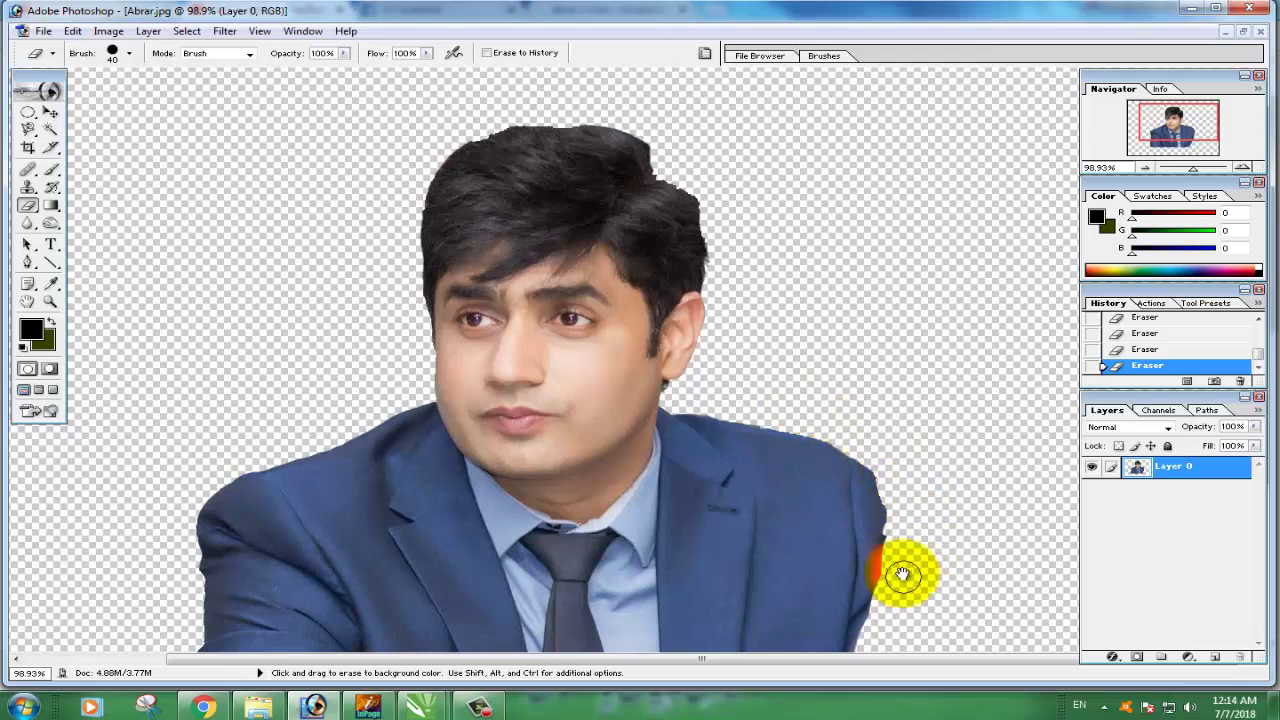
scroll(902, 573, "down", 2)
- Zoom in to about 204% on the right edge of the hair
key("z")
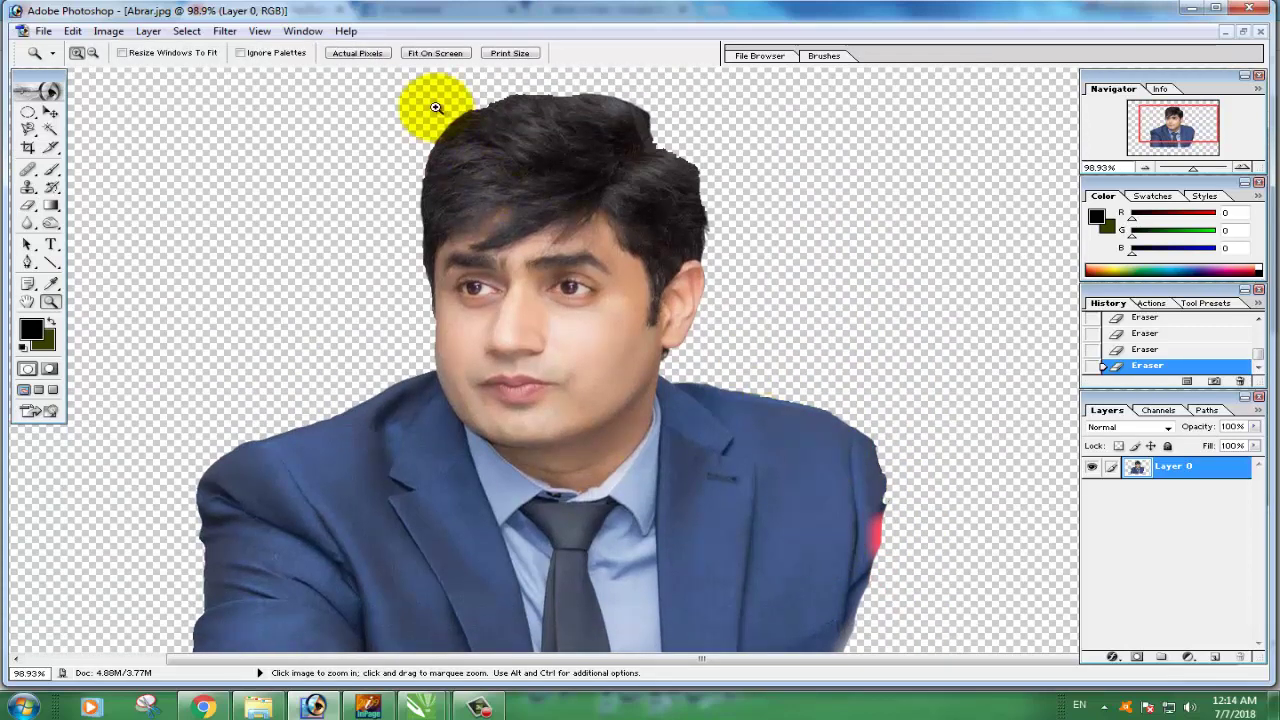
left_click(583, 214)
left_click(617, 193)
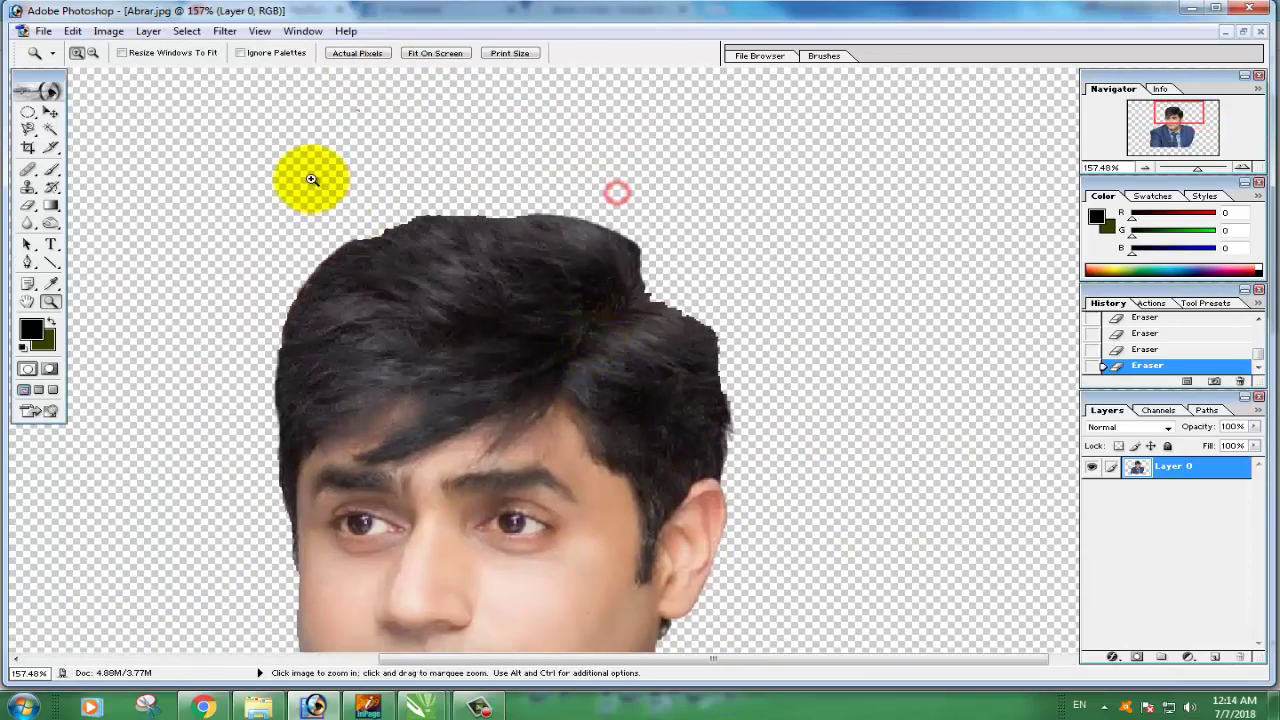
left_click_drag(194, 174, 851, 623)
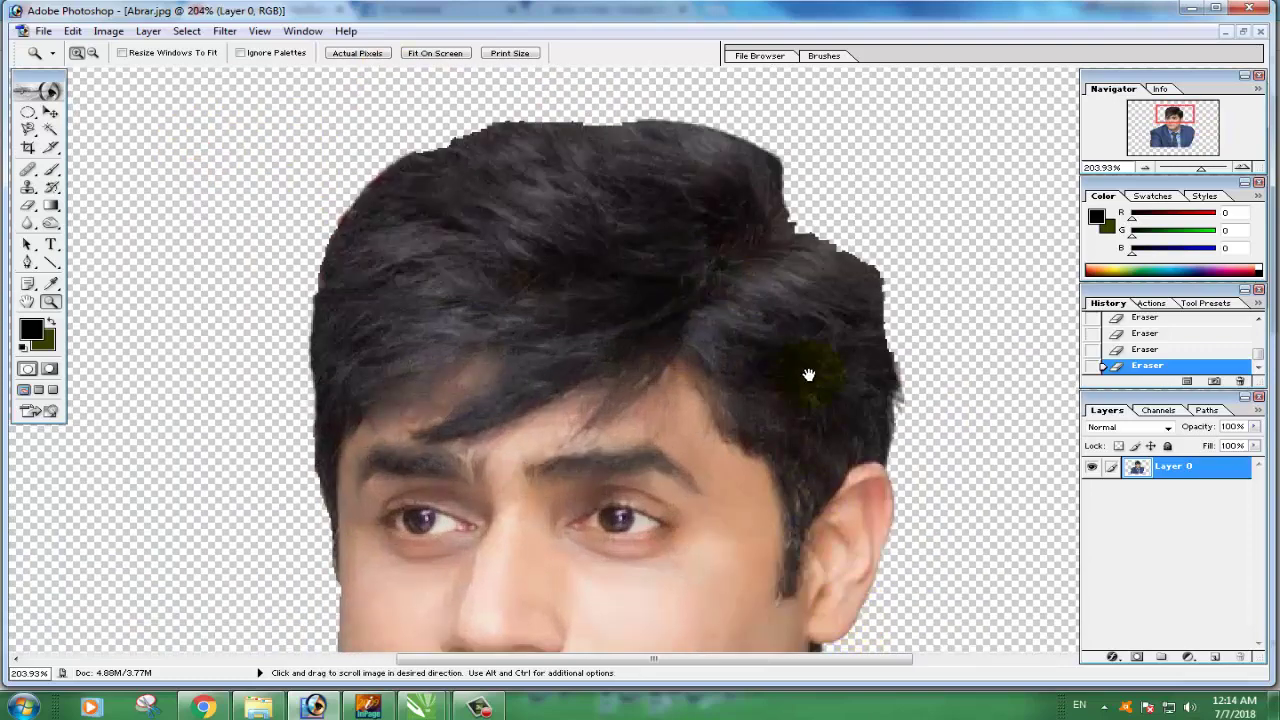
left_click_drag(799, 349, 733, 387)
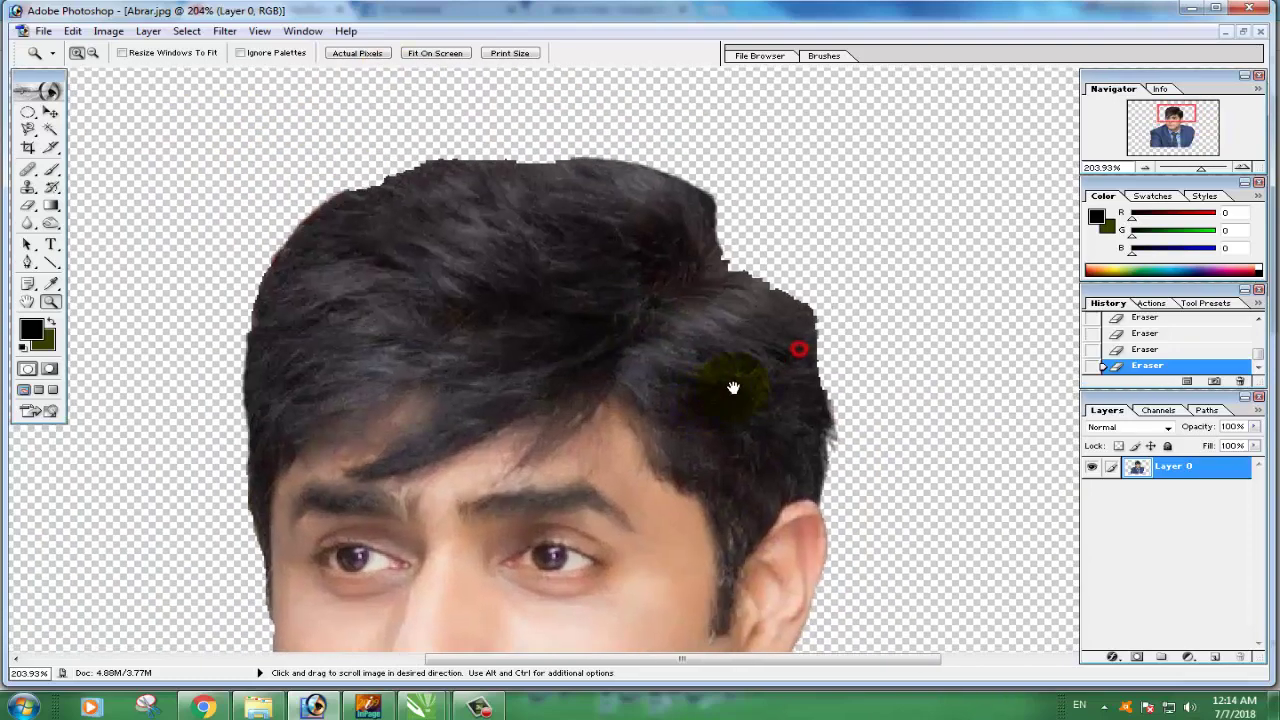
- Trim and inspect the hair, face and suit outlines up close, then fit the image on screen
key("e")
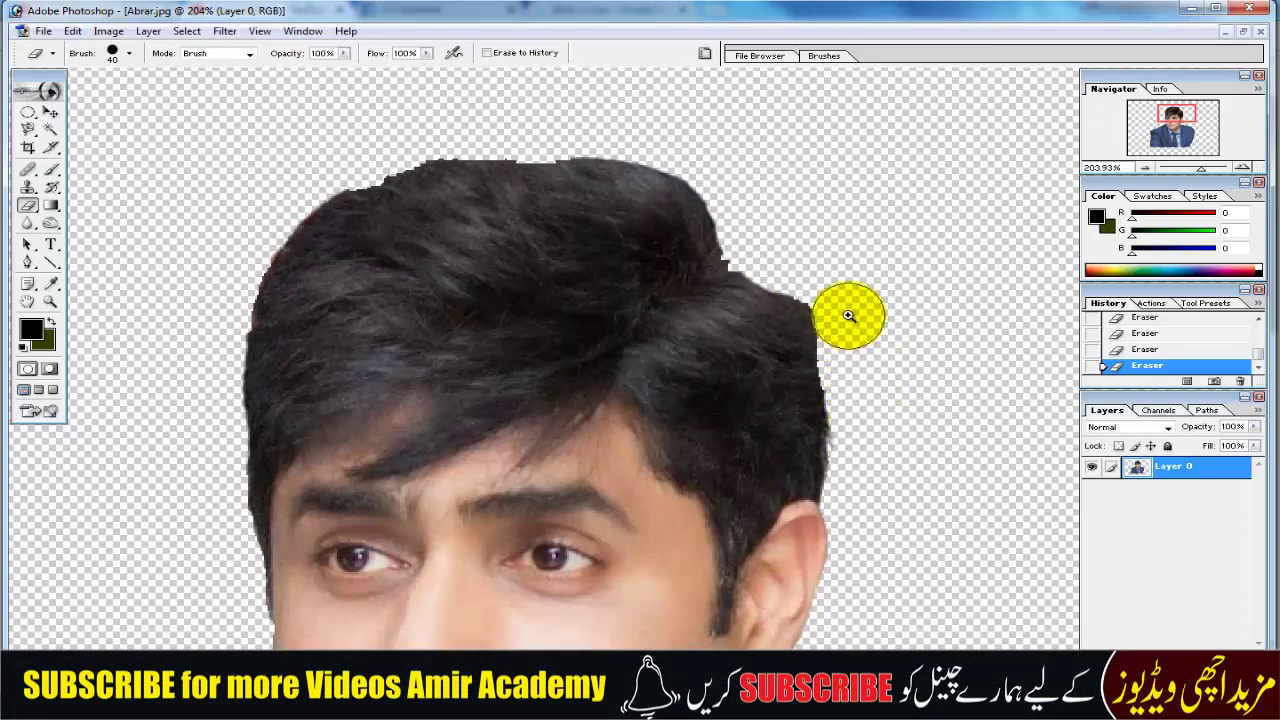
mouse_move(805, 363)
left_mouse_down()
mouse_move(727, 280)
mouse_move(477, 245)
left_mouse_up()
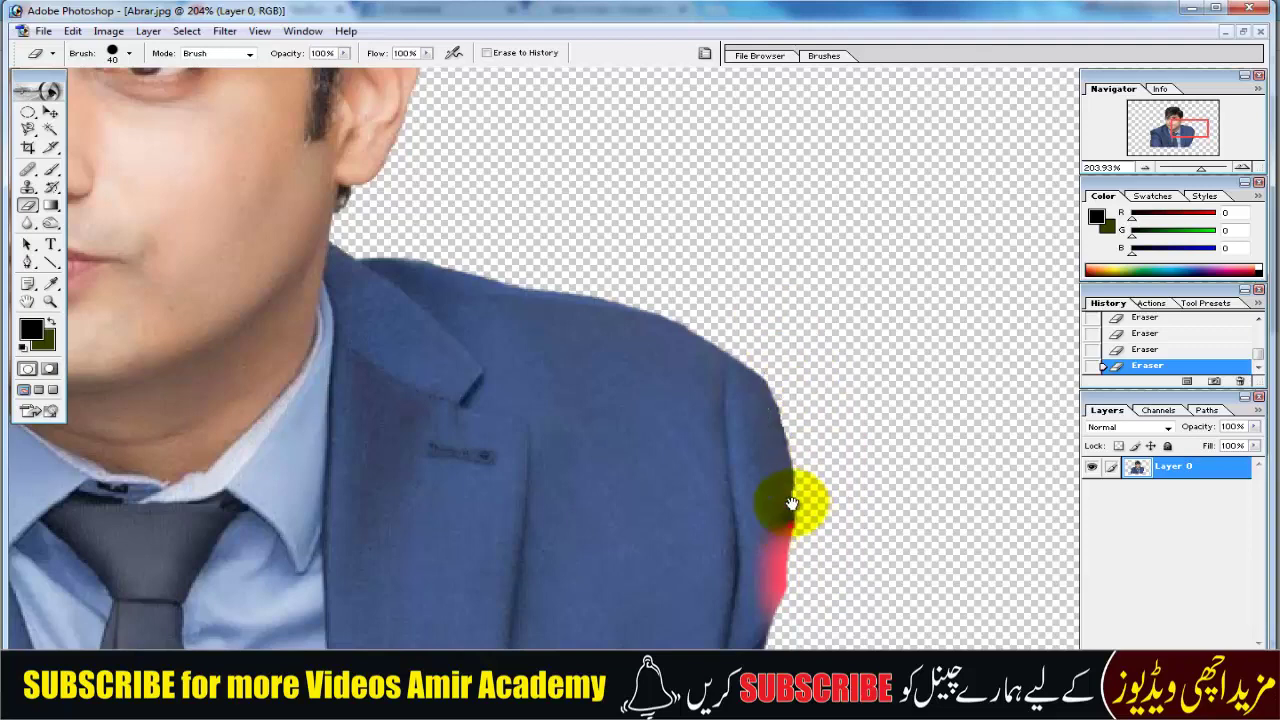
left_click_drag(794, 500, 838, 352)
mouse_move(691, 399)
left_mouse_down()
mouse_move(791, 503)
mouse_move(791, 451)
left_mouse_up()
left_click_drag(278, 291, 563, 371)
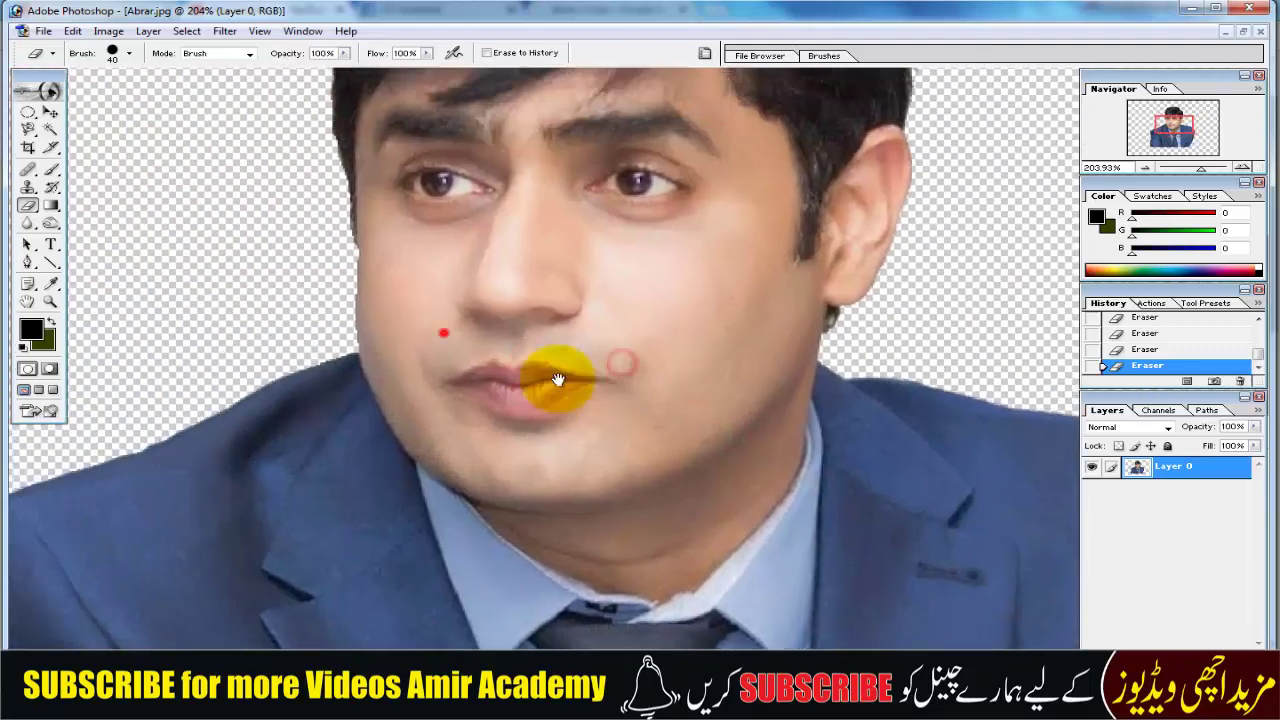
mouse_move(211, 528)
left_mouse_down()
mouse_move(270, 452)
mouse_move(474, 366)
left_mouse_up()
left_click_drag(446, 477, 504, 363)
left_click_drag(380, 446, 483, 349)
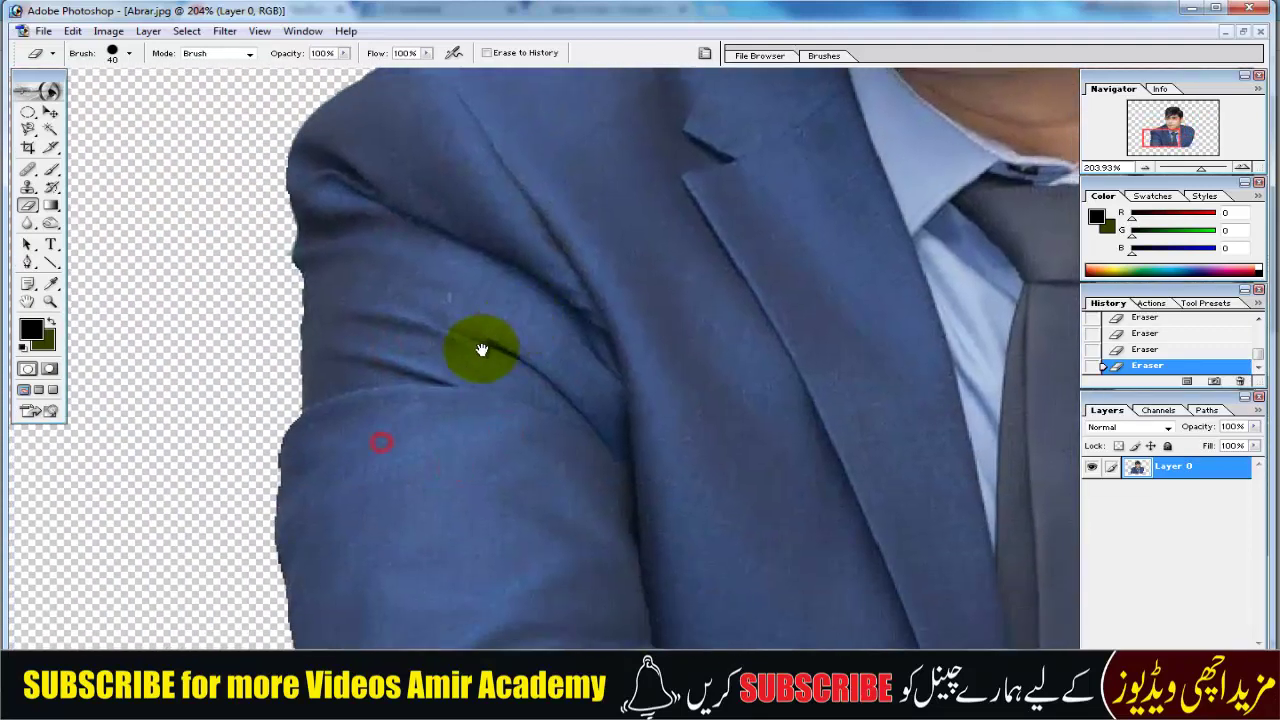
key("z")
left_click(436, 53)
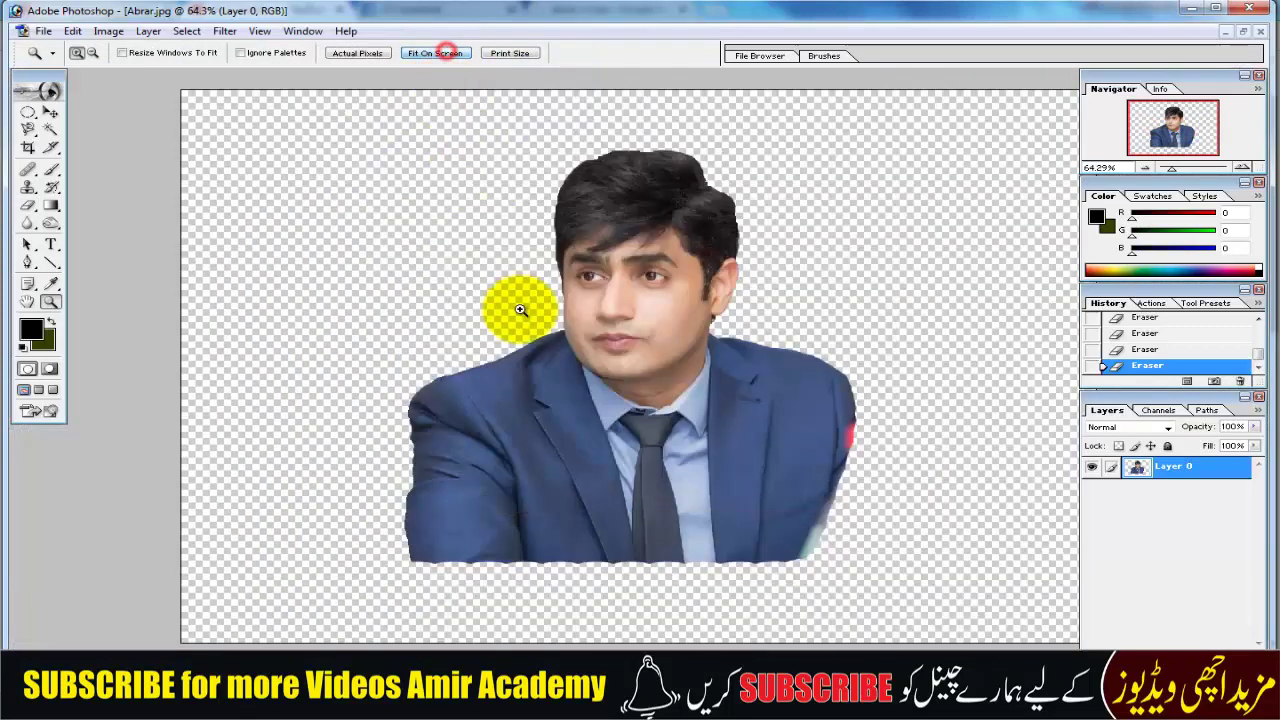
- Soften the suit's left shoulder edge with an 80-px Blur brush at 50% strength
left_click(25, 224)
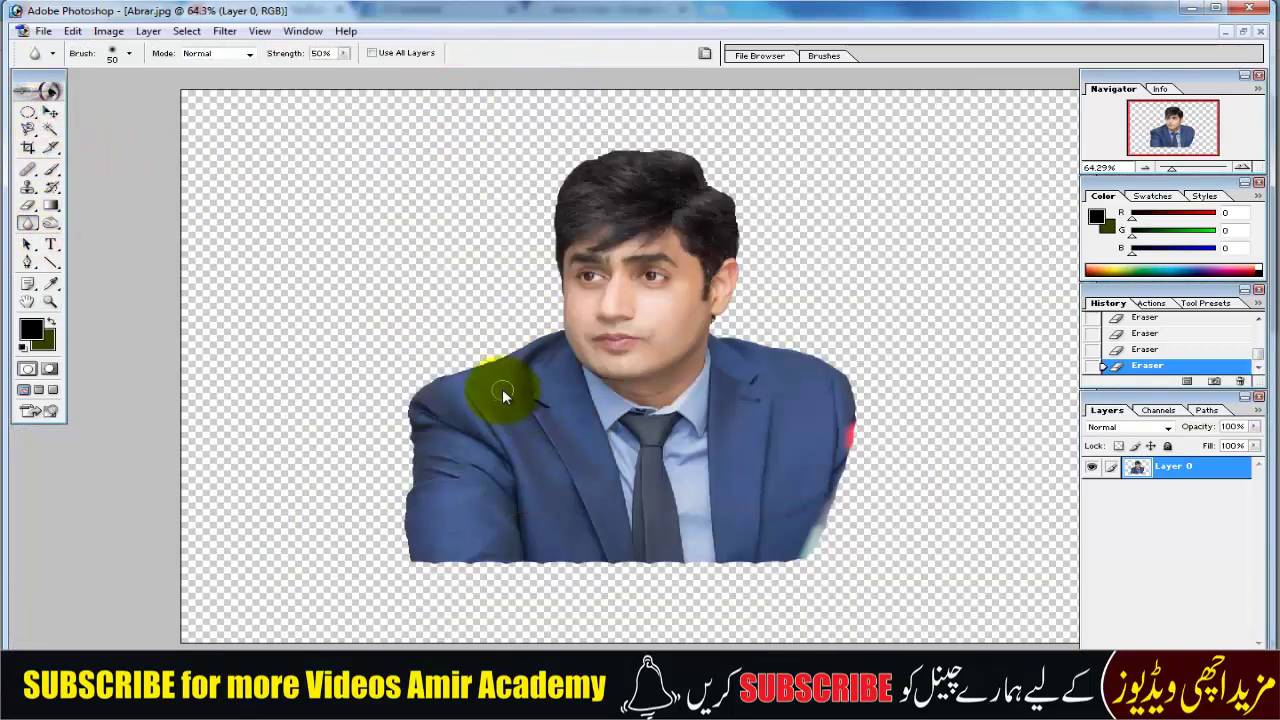
key("bracketright")
left_click_drag(421, 375, 417, 468)
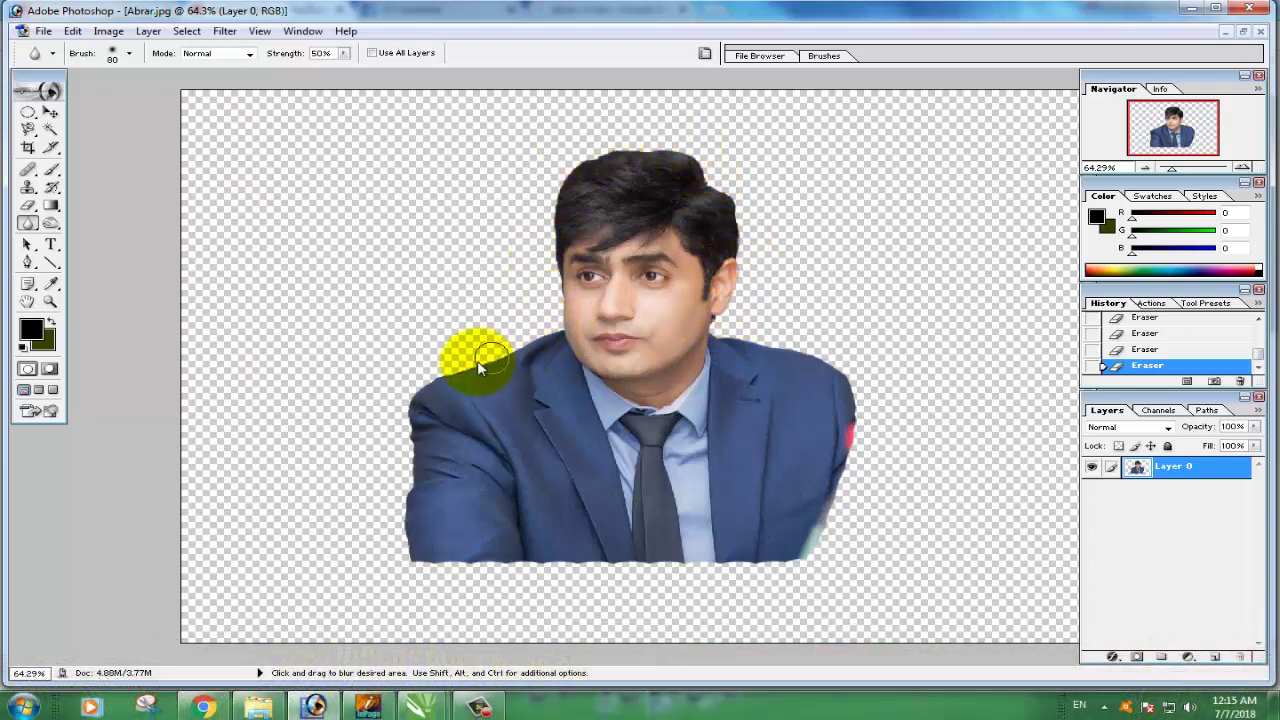
left_click_drag(422, 396, 402, 445)
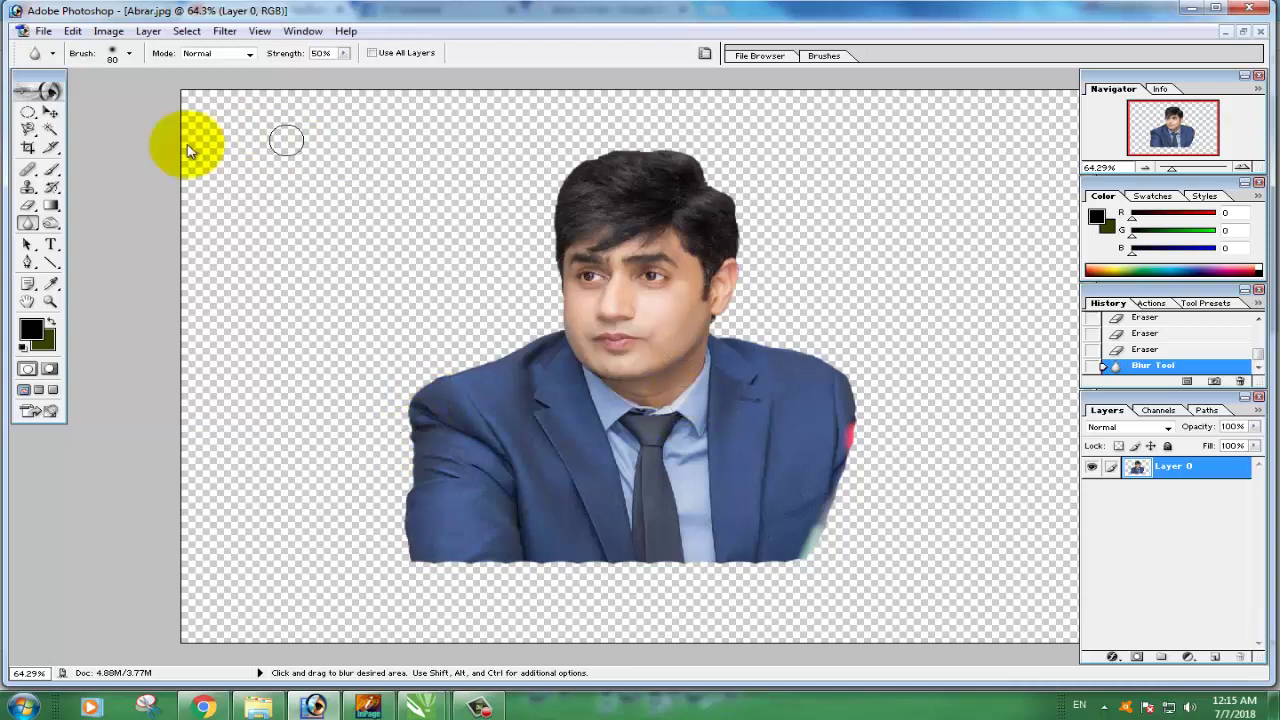
- Nudge the figure slightly left with the Move tool and show the bounding box
left_click(50, 114)
left_click_drag(738, 392, 672, 426)
left_click(191, 55)
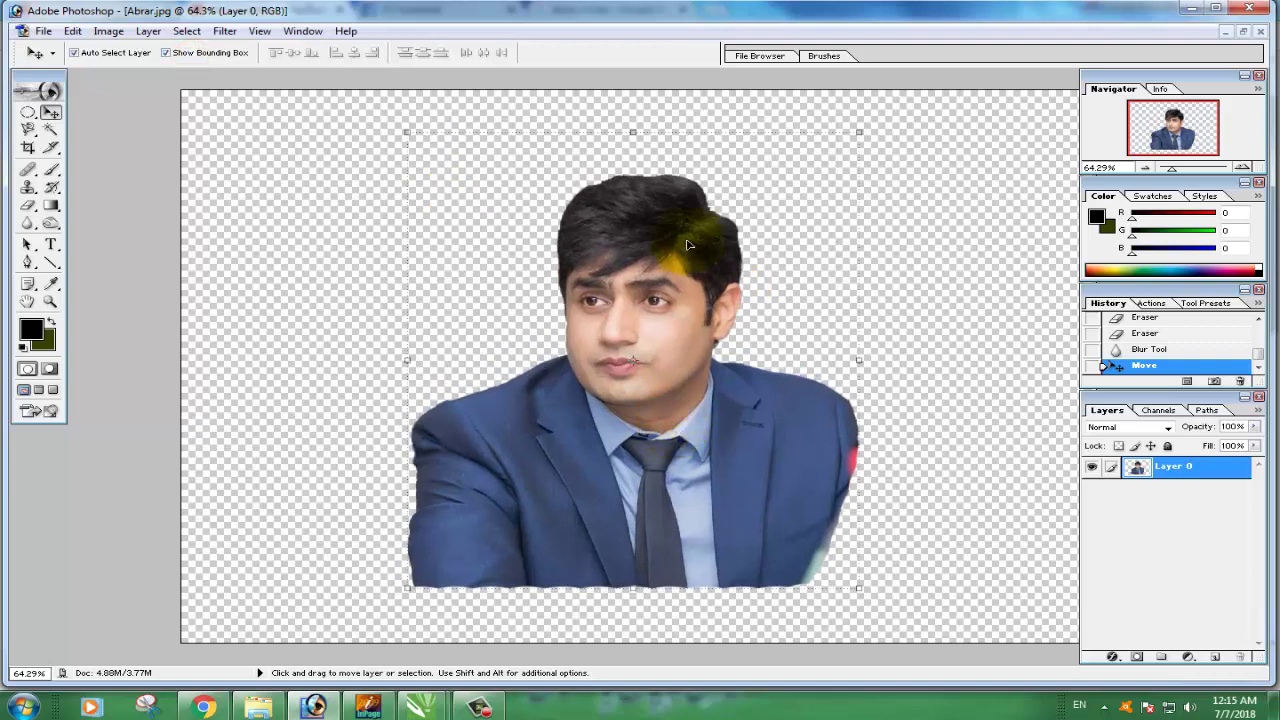
- Erase leftover pixels around the head with a larger brush, then move the figure right
key("e")
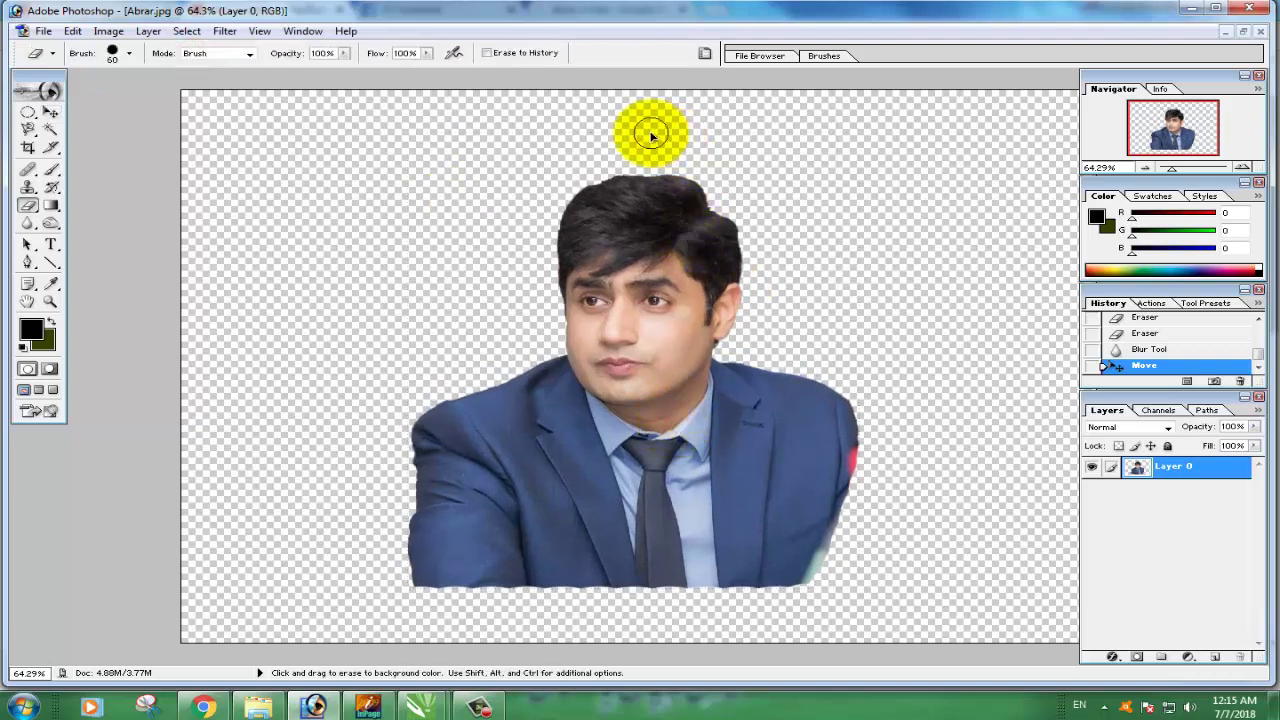
key("bracketright")
key("bracketright")
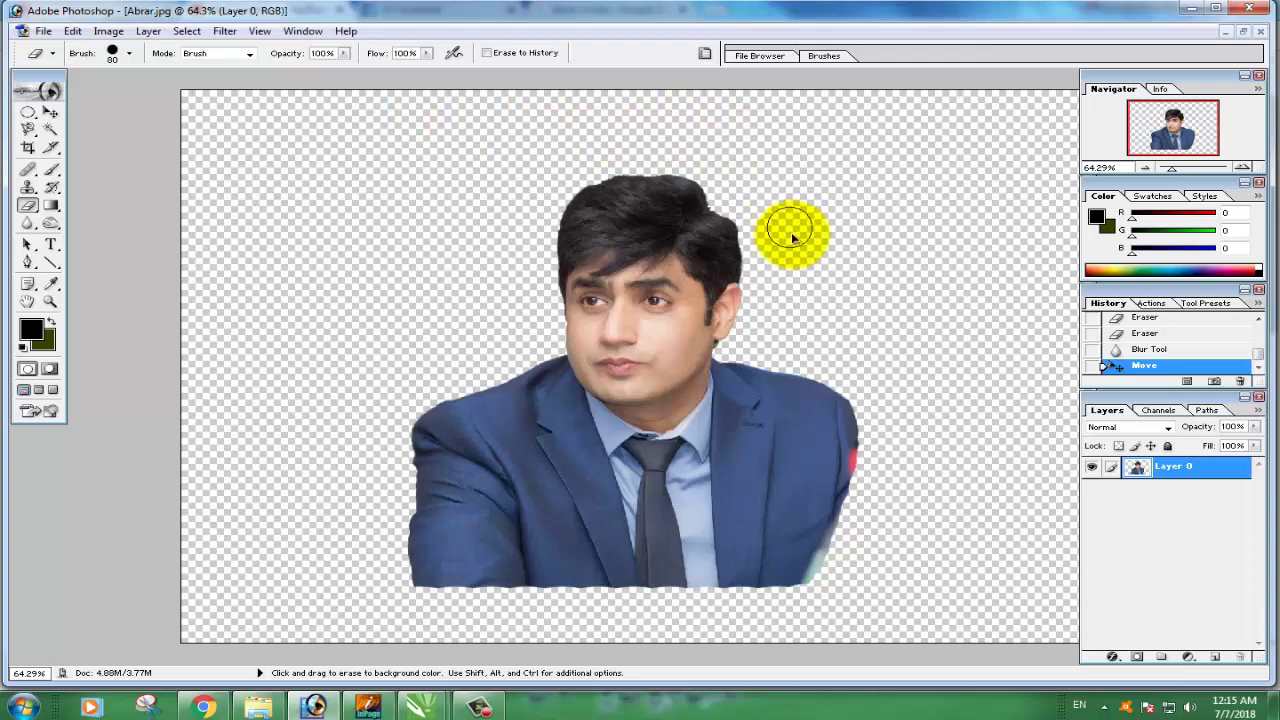
left_click_drag(508, 163, 242, 113)
left_click(50, 113)
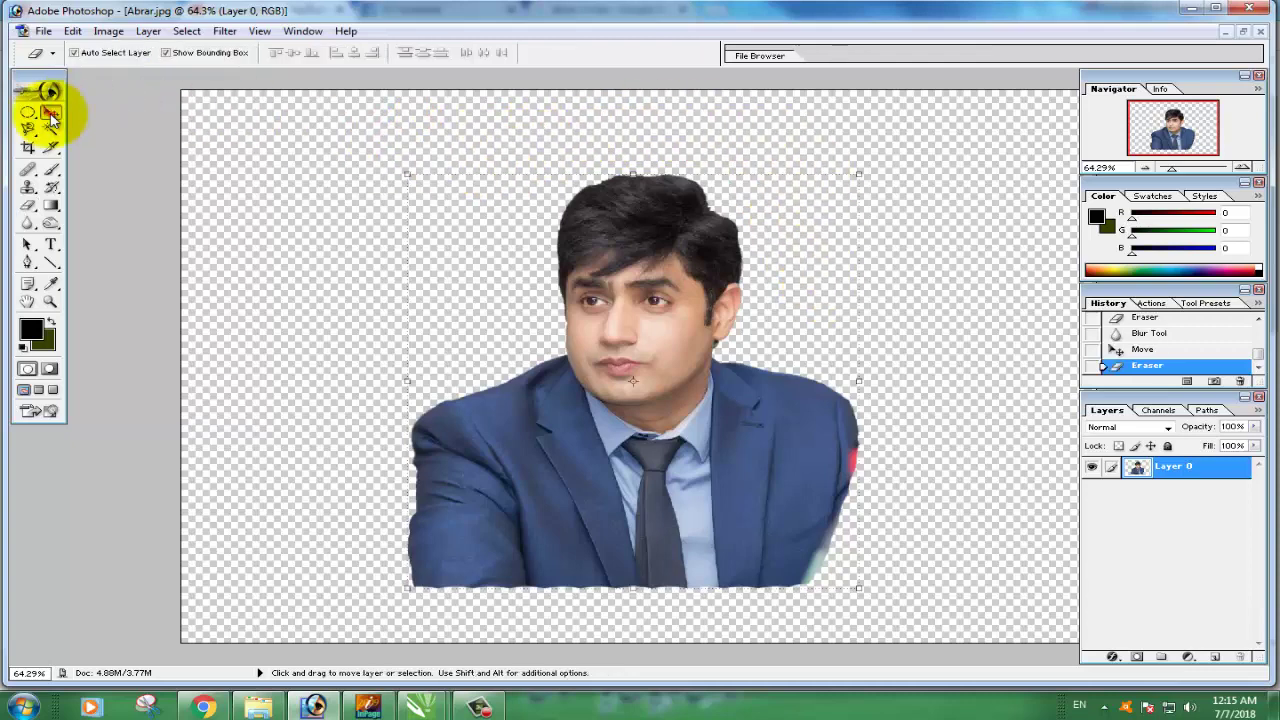
left_click_drag(671, 482, 886, 475)
- Drag the figure back slightly left and up to its final position on the canvas
mouse_move(886, 475)
left_mouse_down()
mouse_move(704, 470)
mouse_move(757, 443)
mouse_move(791, 486)
mouse_move(751, 451)
mouse_move(758, 494)
mouse_move(757, 432)
mouse_move(770, 440)
left_mouse_up()
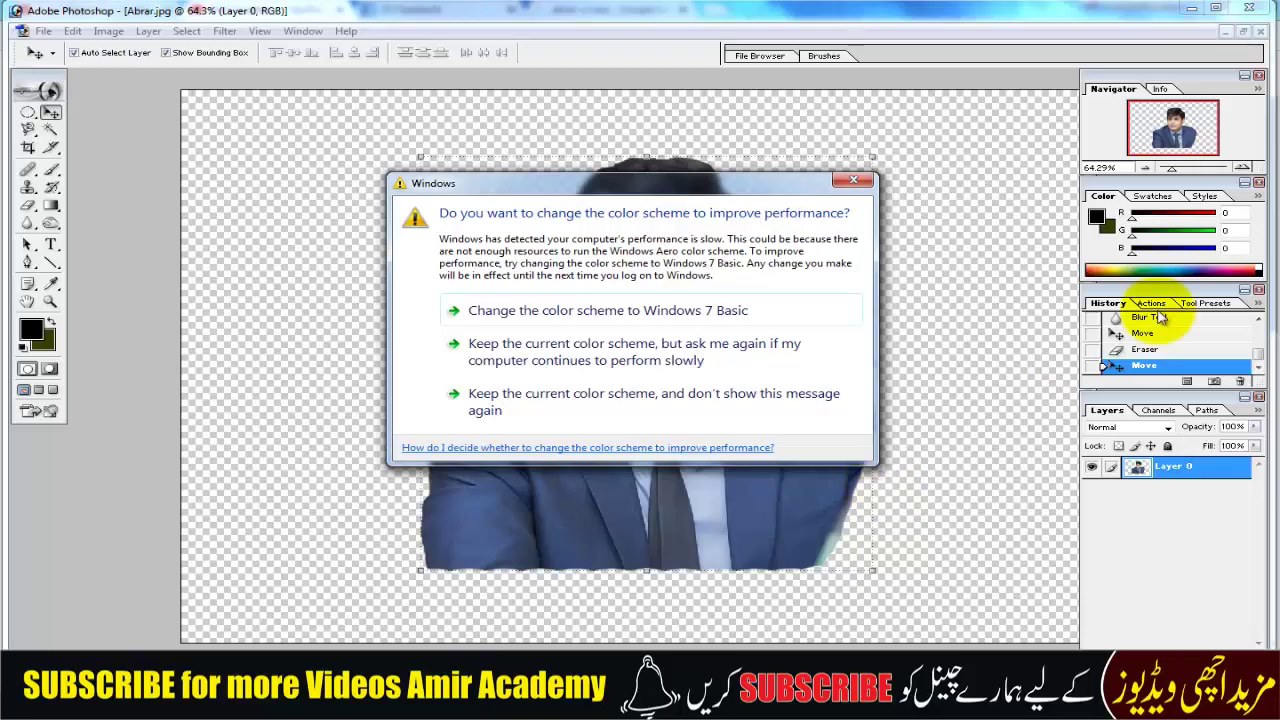
- Dismiss the Windows prompt suggesting a colour-scheme change for performance
left_click(853, 184)
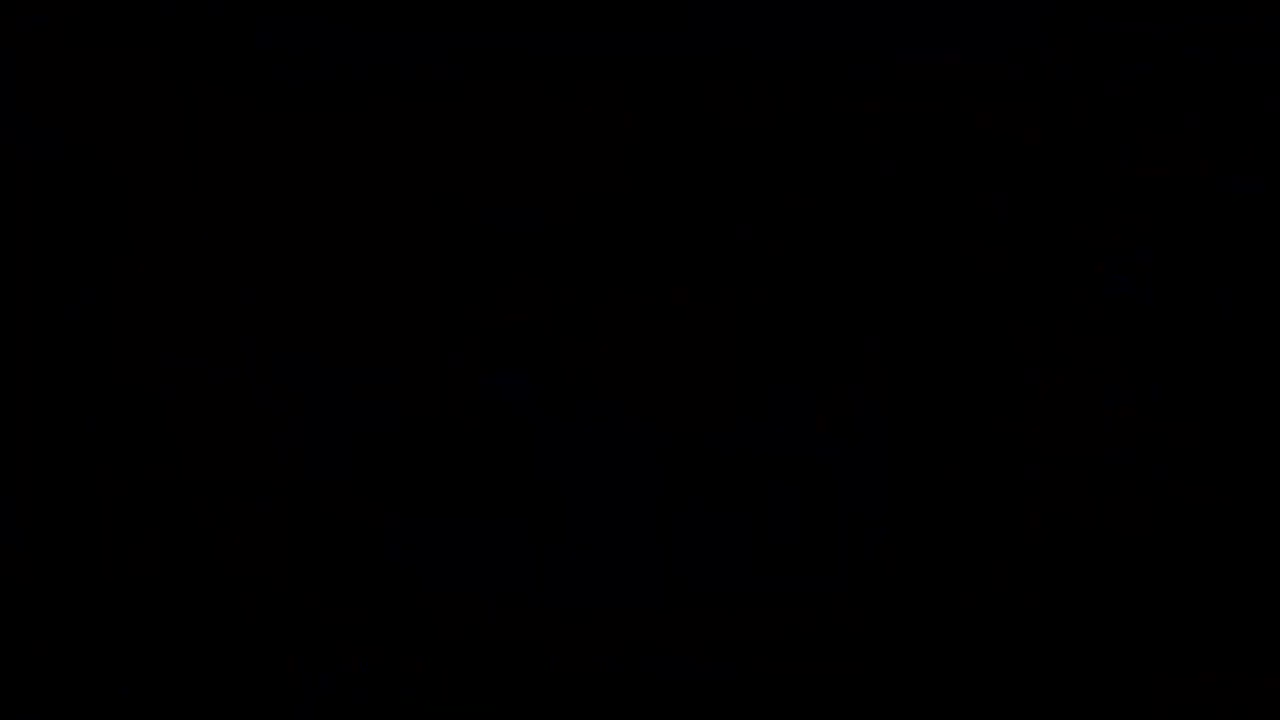